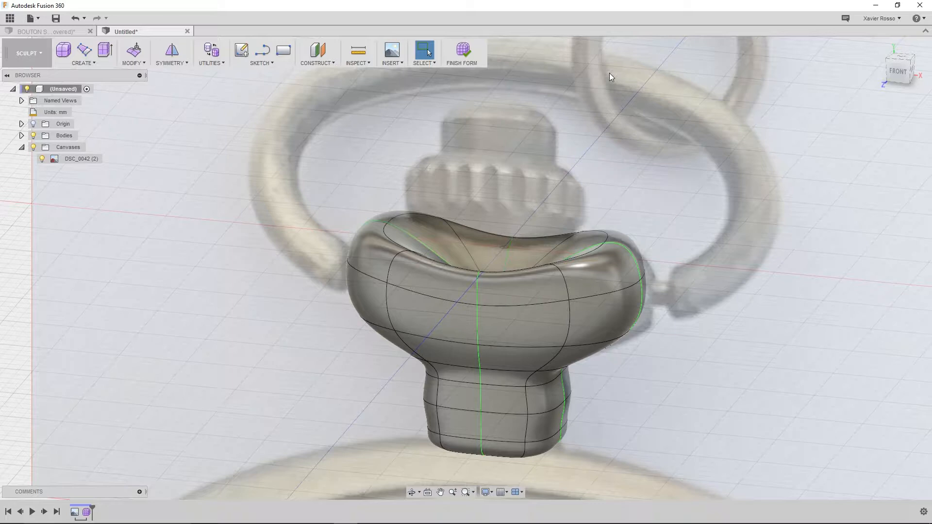
# Clear the symmetry from the sculpted body.
pyautogui.moveTo(549, 164); pyautogui.dragTo(541, 142, button='middle')
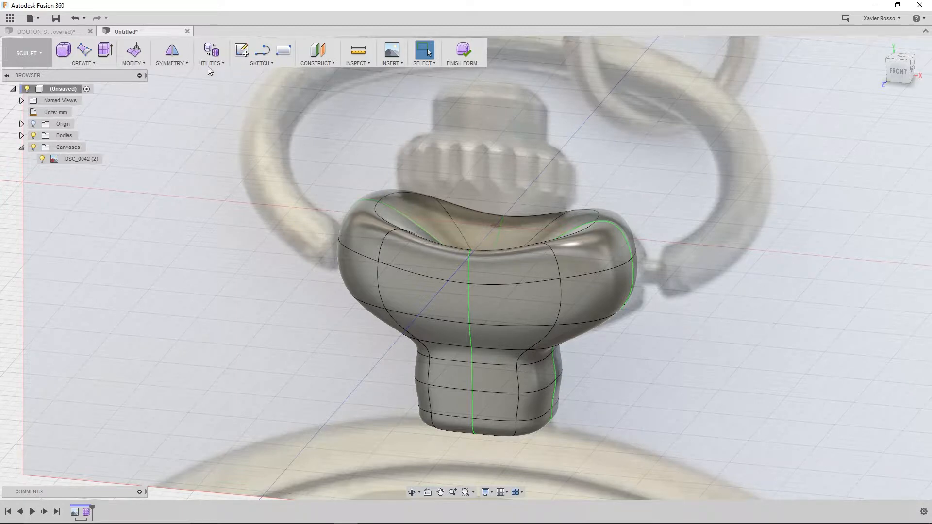
pyautogui.click(179, 63)
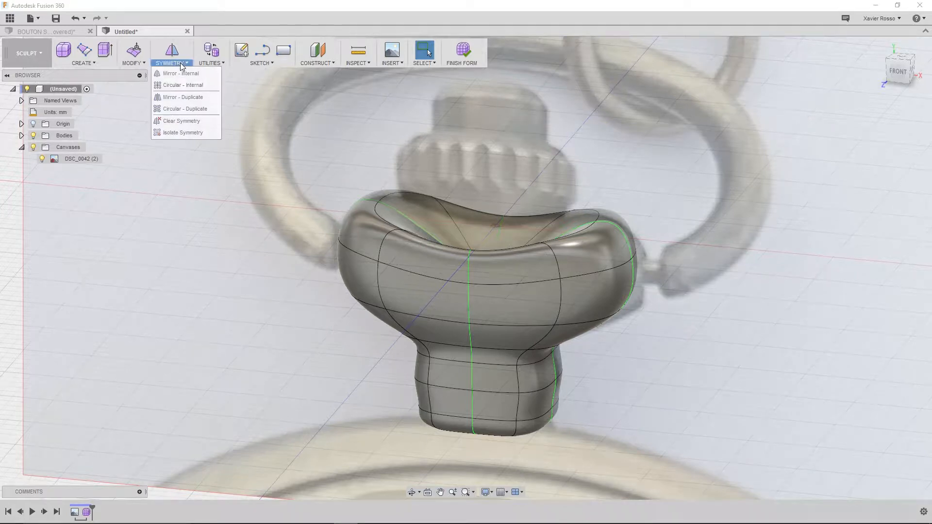
pyautogui.click(178, 125)
pyautogui.click(602, 264)
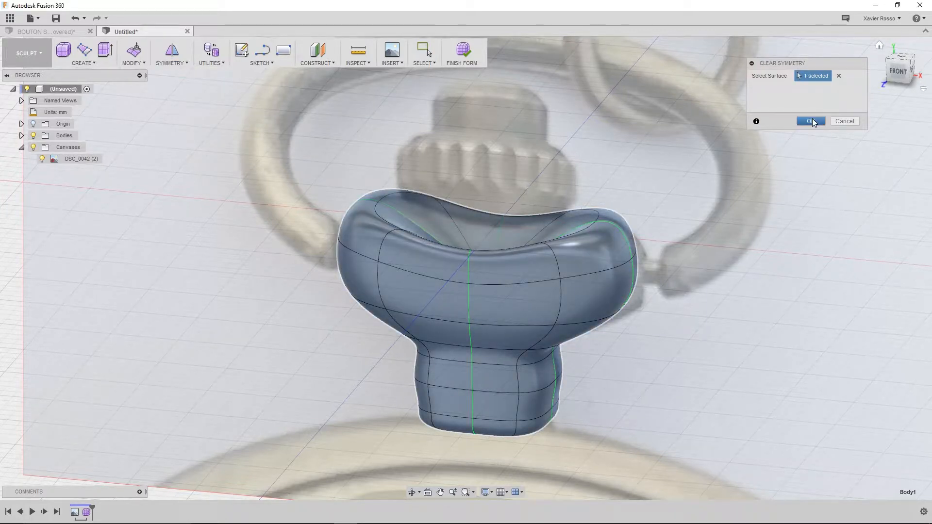
pyautogui.click(811, 121)
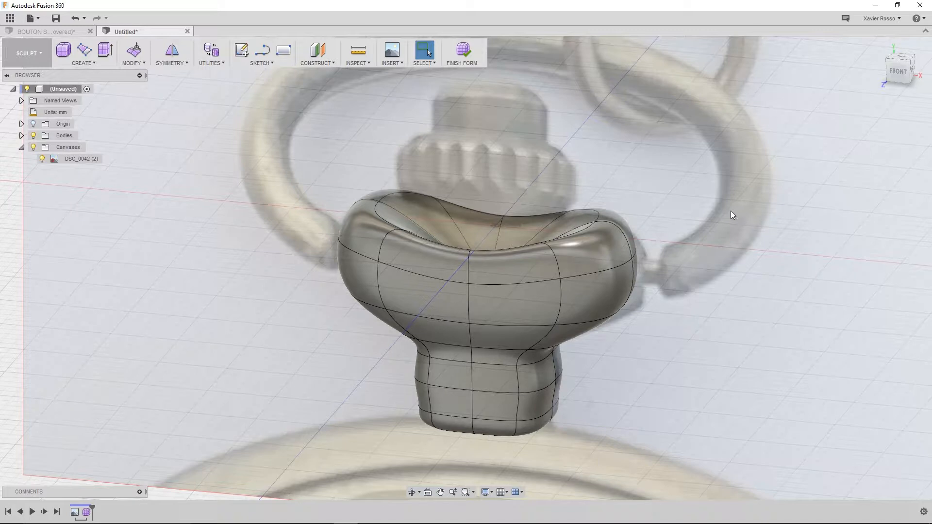
# Start a Simple-mode Subdivide and select the four faces, two upper and two lower, around the right end of the wide head.
pyautogui.keyDown('shift'); pyautogui.moveTo(716, 294); pyautogui.dragTo(663, 259, button='middle'); pyautogui.keyUp('shift')
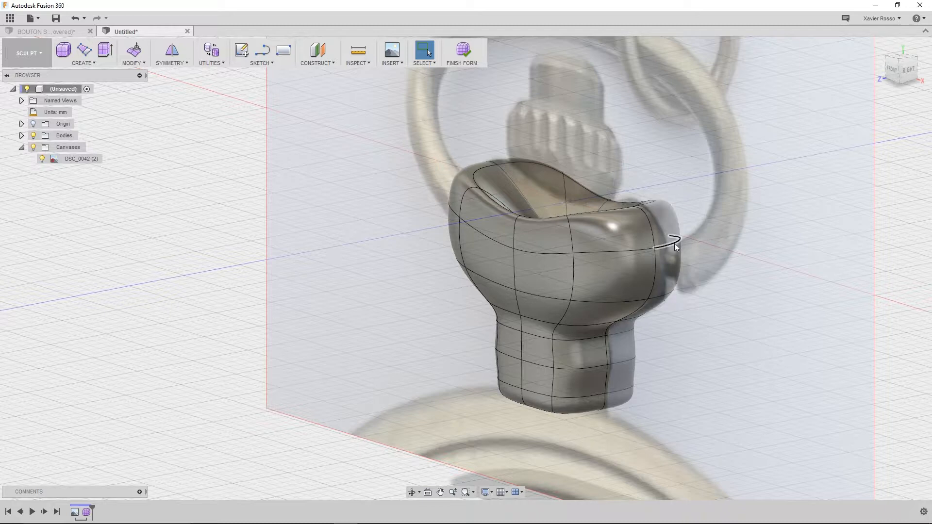
pyautogui.keyDown('shift'); pyautogui.moveTo(505, 233); pyautogui.dragTo(448, 274, button='middle'); pyautogui.keyUp('shift')
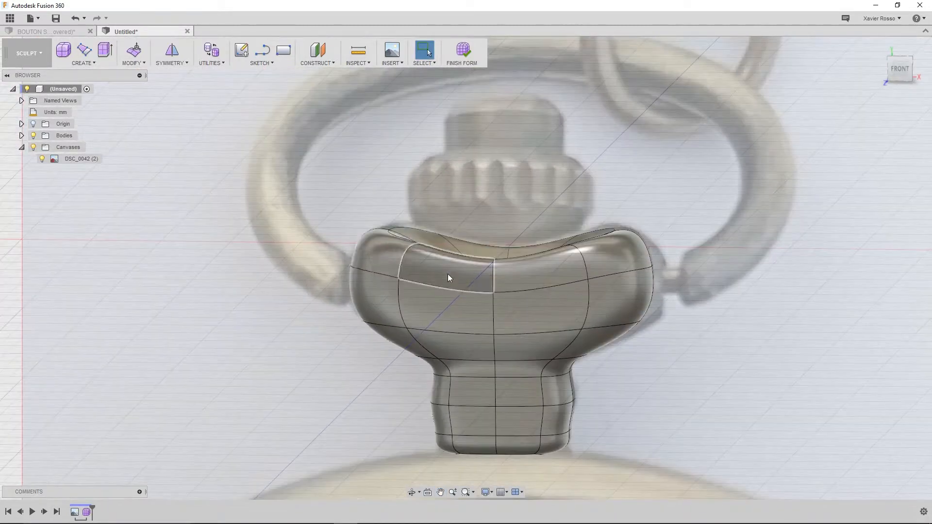
pyautogui.moveTo(568, 270)
pyautogui.keyDown('shift'); pyautogui.mouseDown(button='middle')
pyautogui.moveTo(541, 282)
pyautogui.moveTo(531, 273)
pyautogui.moveTo(536, 279)
pyautogui.moveTo(567, 262)
pyautogui.mouseUp(button='middle'); pyautogui.keyUp('shift')
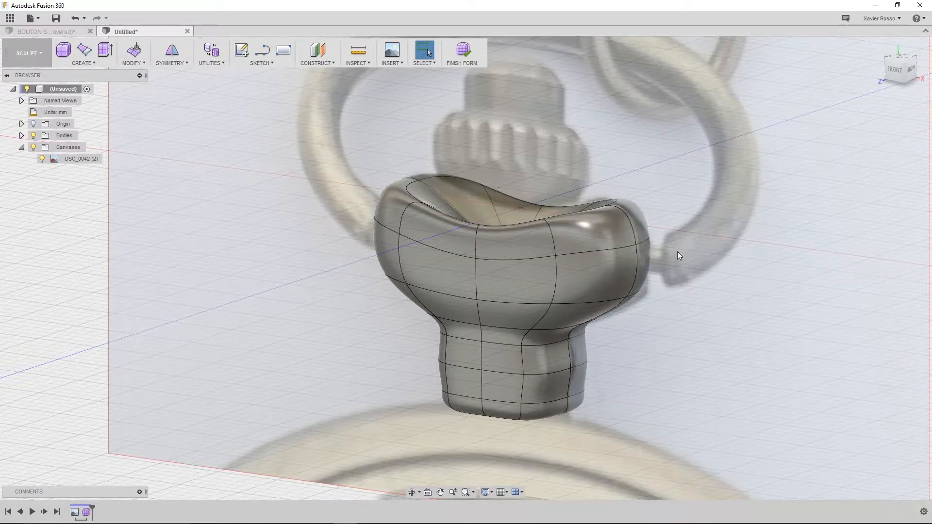
pyautogui.click(135, 63)
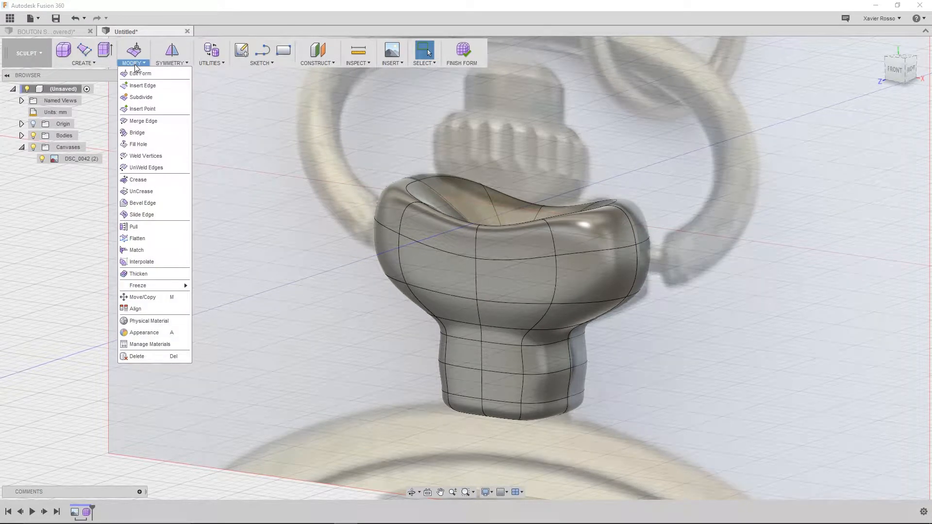
pyautogui.click(141, 98)
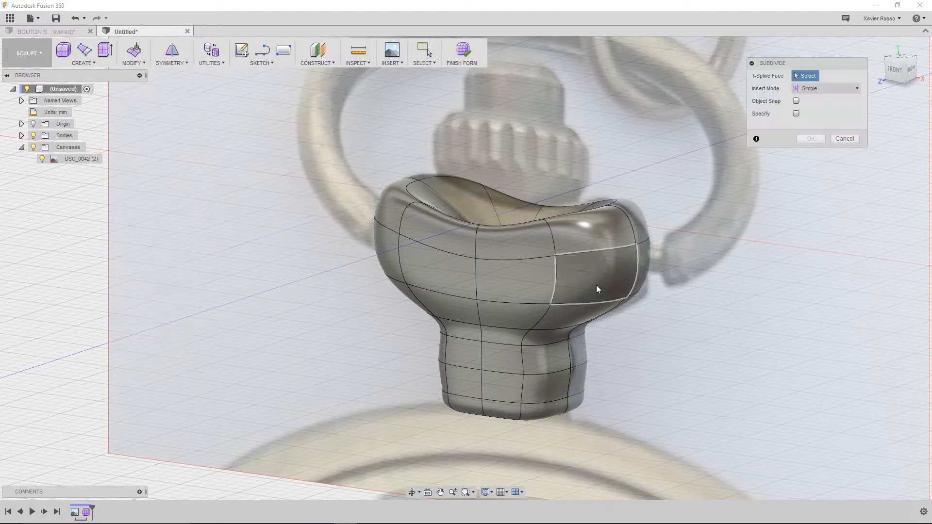
pyautogui.click(632, 232)
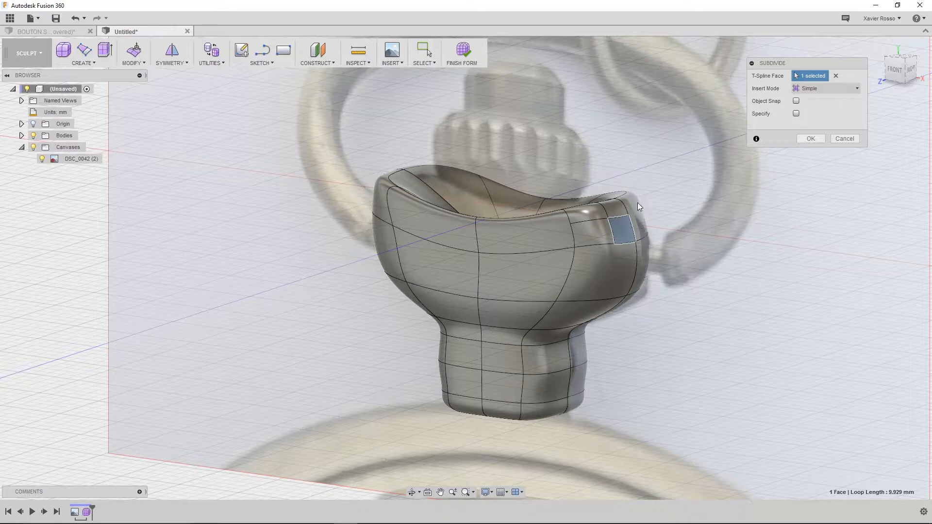
pyautogui.keyDown('shift'); pyautogui.moveTo(663, 247); pyautogui.dragTo(640, 252, button='middle'); pyautogui.keyUp('shift')
pyautogui.click(658, 217)
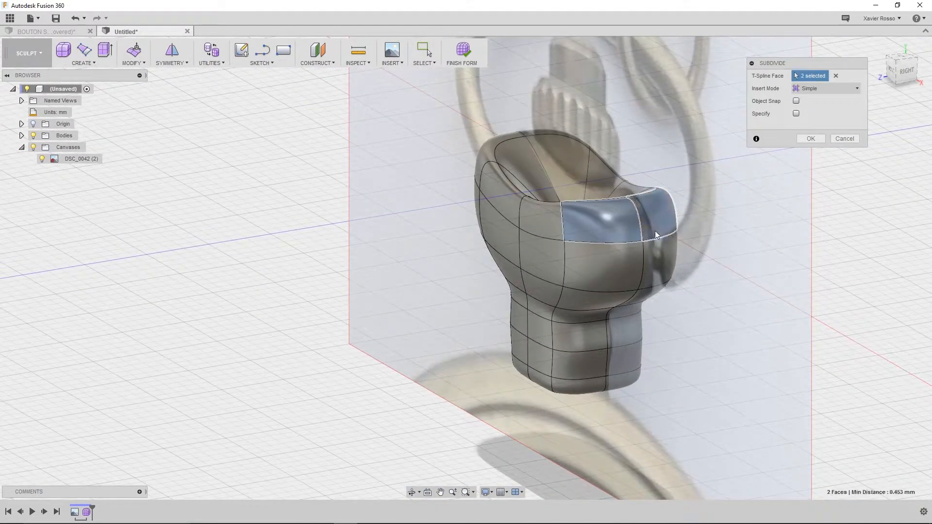
pyautogui.click(654, 254)
pyautogui.click(636, 272)
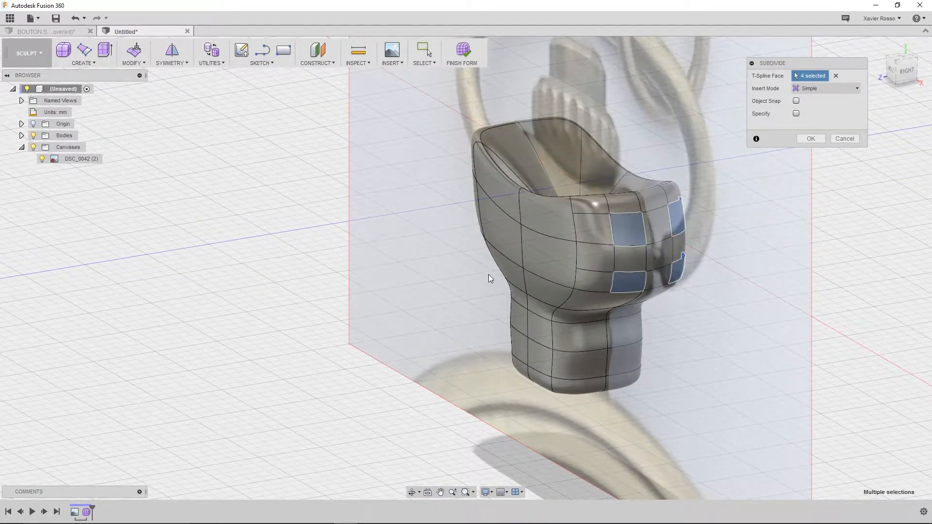
# Add the four matching faces around the left end of the head and apply the subdivision.
pyautogui.keyDown('shift'); pyautogui.moveTo(408, 296); pyautogui.dragTo(467, 250, button='middle'); pyautogui.keyUp('shift')
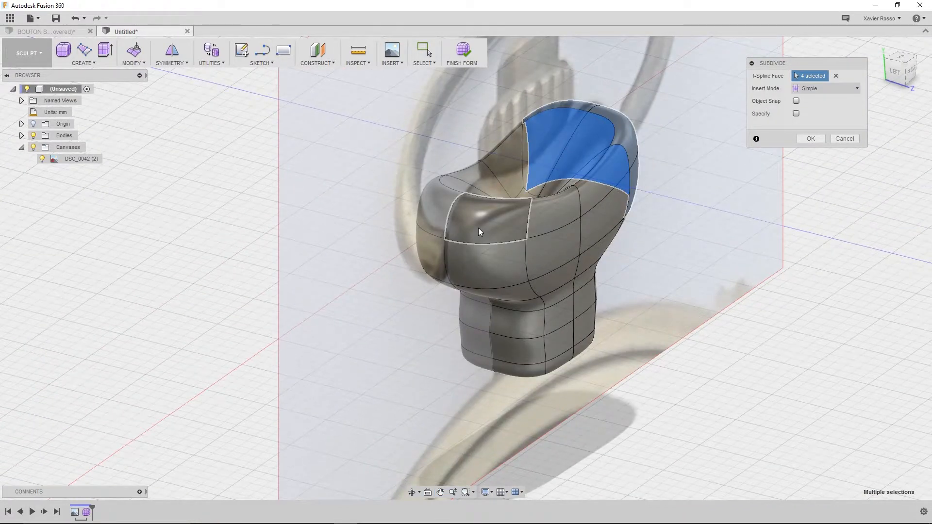
pyautogui.click(479, 228)
pyautogui.click(438, 221)
pyautogui.click(434, 259)
pyautogui.click(476, 258)
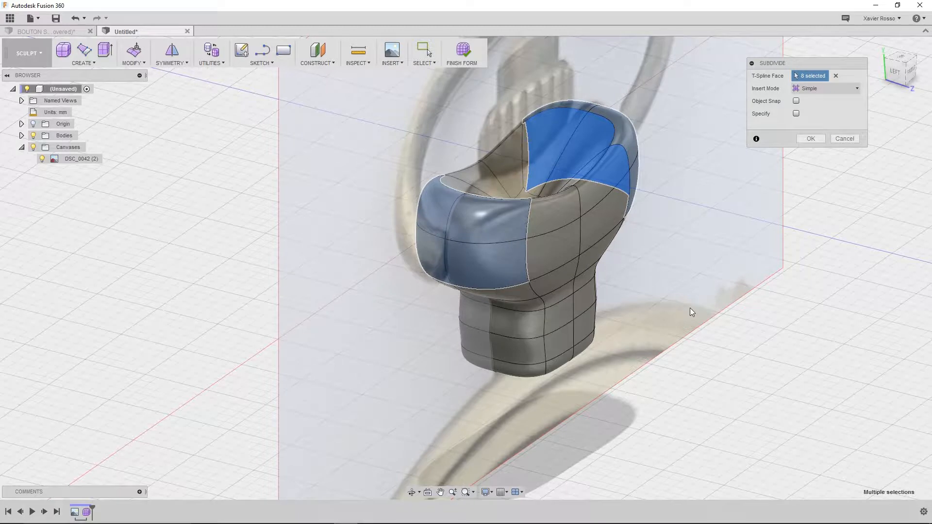
pyautogui.keyDown('shift'); pyautogui.moveTo(703, 260); pyautogui.dragTo(766, 414, button='middle'); pyautogui.keyUp('shift')
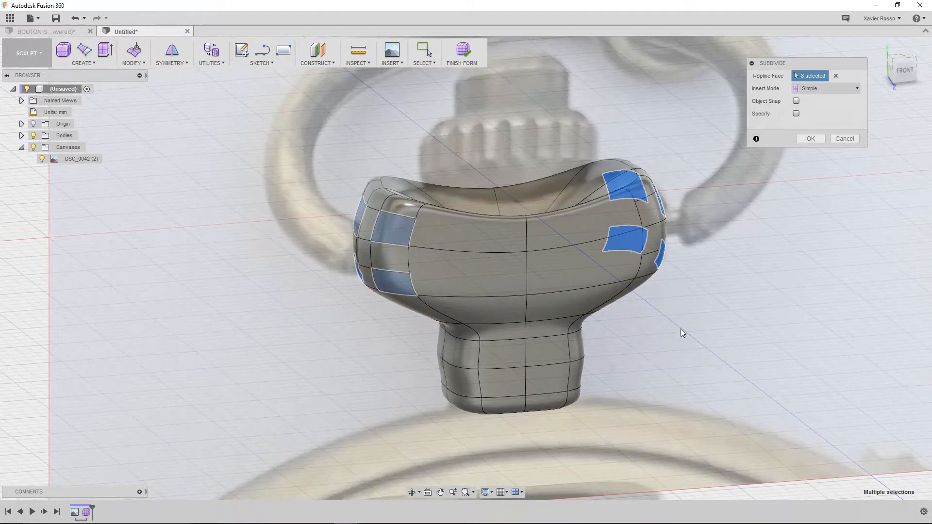
pyautogui.scroll(-1, 680, 328)
pyautogui.click(811, 139)
# Use Edit Form to move the four small central faces on the head's right end slightly outward along the X axis.
pyautogui.moveTo(709, 248)
pyautogui.keyDown('shift'); pyautogui.mouseDown(button='middle')
pyautogui.moveTo(683, 240)
pyautogui.moveTo(693, 242)
pyautogui.mouseUp(button='middle'); pyautogui.keyUp('shift')
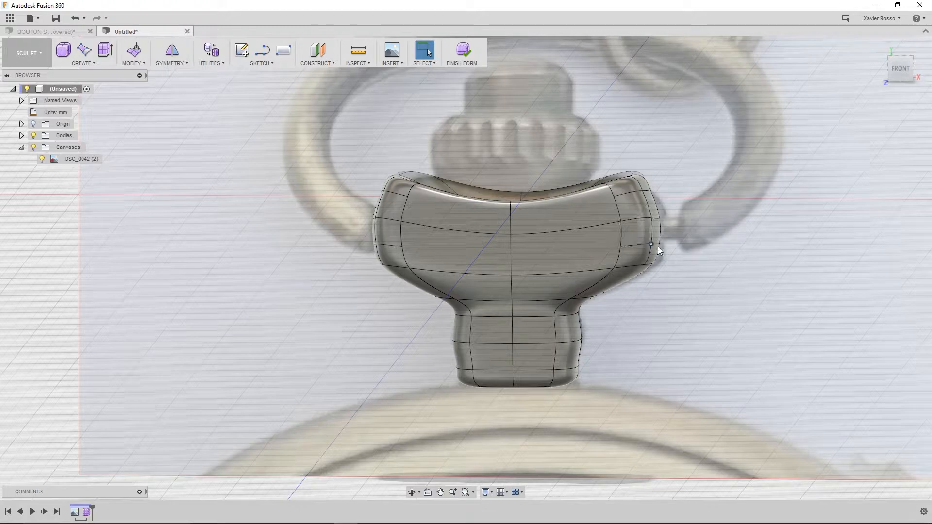
pyautogui.click(651, 206)
pyautogui.rightClick(651, 205)
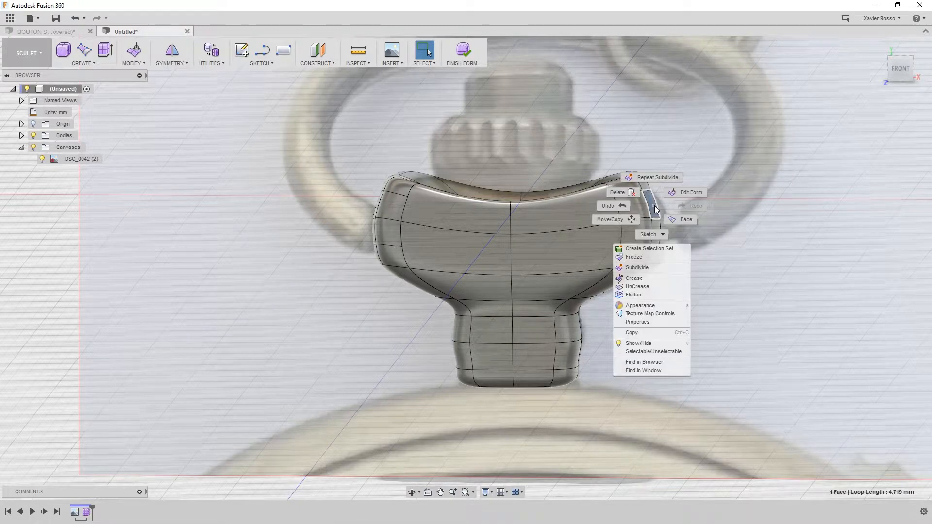
pyautogui.click(683, 194)
pyautogui.keyDown('shift'); pyautogui.moveTo(665, 230); pyautogui.dragTo(651, 243, button='middle'); pyautogui.keyUp('shift')
pyautogui.keyDown('shift'); pyautogui.click(651, 236); pyautogui.keyUp('shift')
pyautogui.keyDown('shift'); pyautogui.click(664, 230); pyautogui.keyUp('shift')
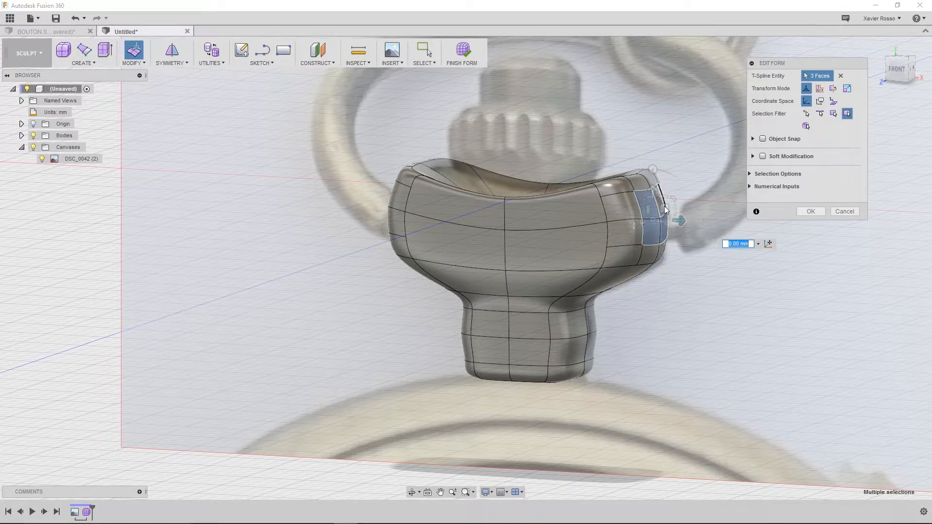
pyautogui.keyDown('shift'); pyautogui.click(664, 205); pyautogui.keyUp('shift')
pyautogui.keyDown('shift'); pyautogui.moveTo(675, 230); pyautogui.dragTo(696, 237, button='middle'); pyautogui.keyUp('shift')
pyautogui.click(900, 71)
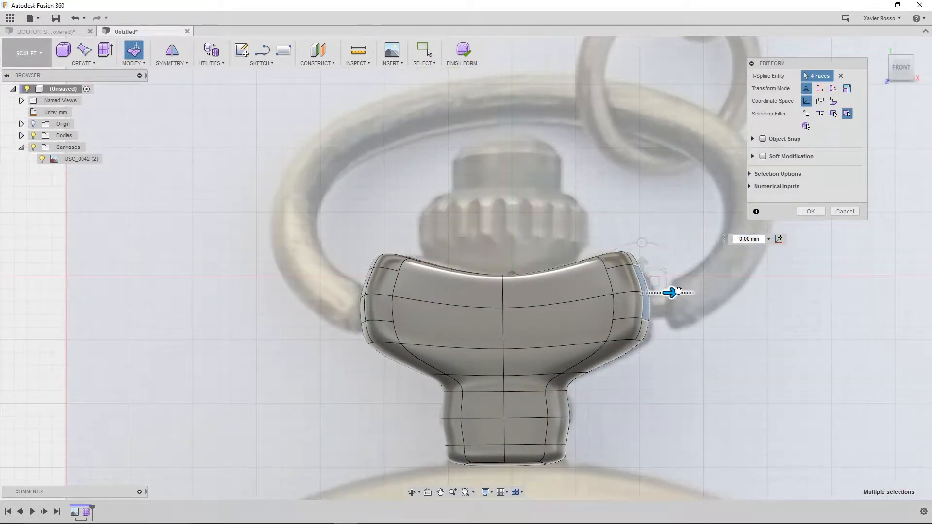
pyautogui.moveTo(670, 289); pyautogui.dragTo(683, 292)
# Move the four small central faces on the head's left end -0.50 mm along the X axis and finish editing the form.
pyautogui.keyDown('shift'); pyautogui.moveTo(358, 291); pyautogui.dragTo(394, 310, button='middle'); pyautogui.keyUp('shift')
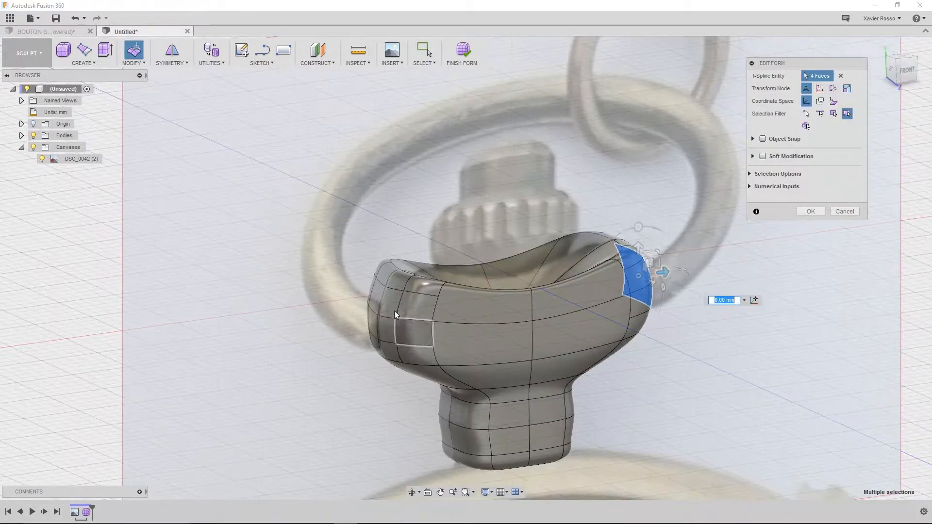
pyautogui.click(389, 310)
pyautogui.keyDown('shift'); pyautogui.click(376, 304); pyautogui.keyUp('shift')
pyautogui.keyDown('shift'); pyautogui.click(374, 325); pyautogui.keyUp('shift')
pyautogui.keyDown('shift'); pyautogui.click(386, 325); pyautogui.keyUp('shift')
pyautogui.moveTo(409, 308); pyautogui.dragTo(397, 308)
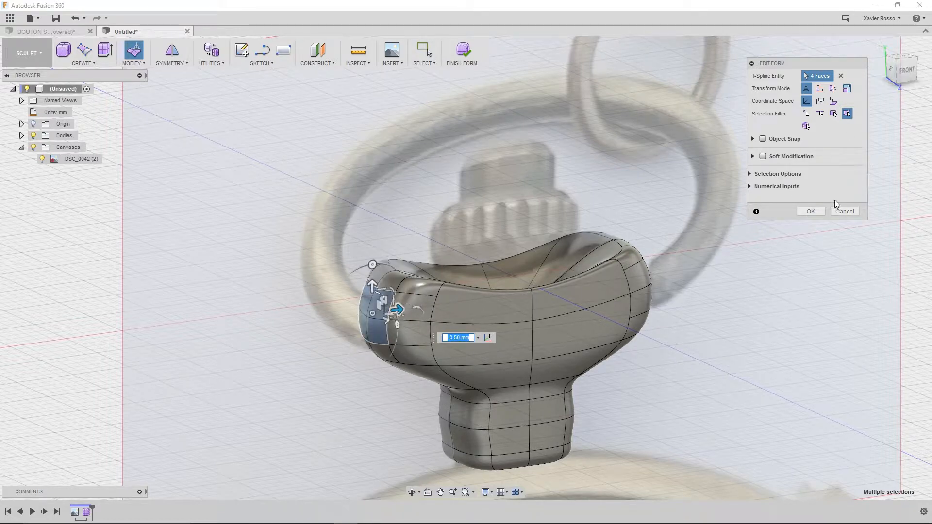
pyautogui.click(811, 211)
pyautogui.keyDown('shift'); pyautogui.moveTo(547, 260); pyautogui.dragTo(484, 246, button='middle'); pyautogui.keyUp('shift')
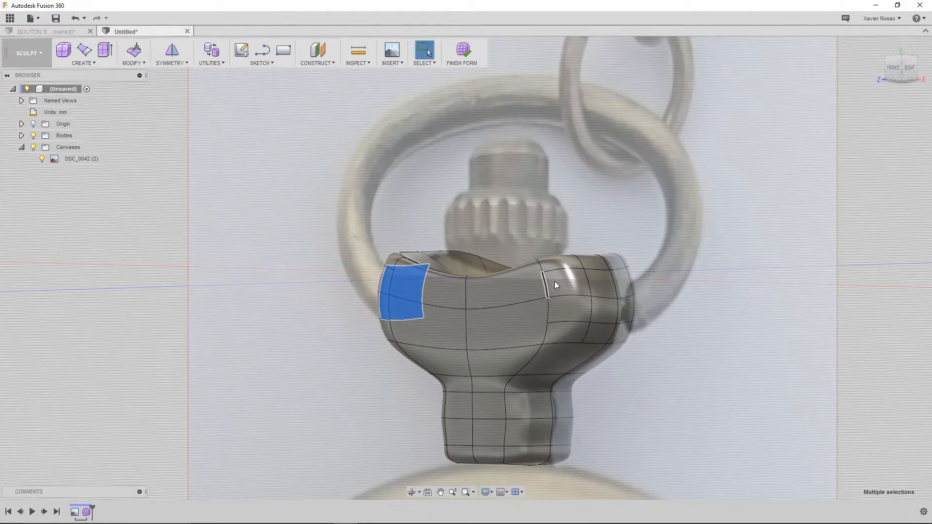
pyautogui.click(611, 293)
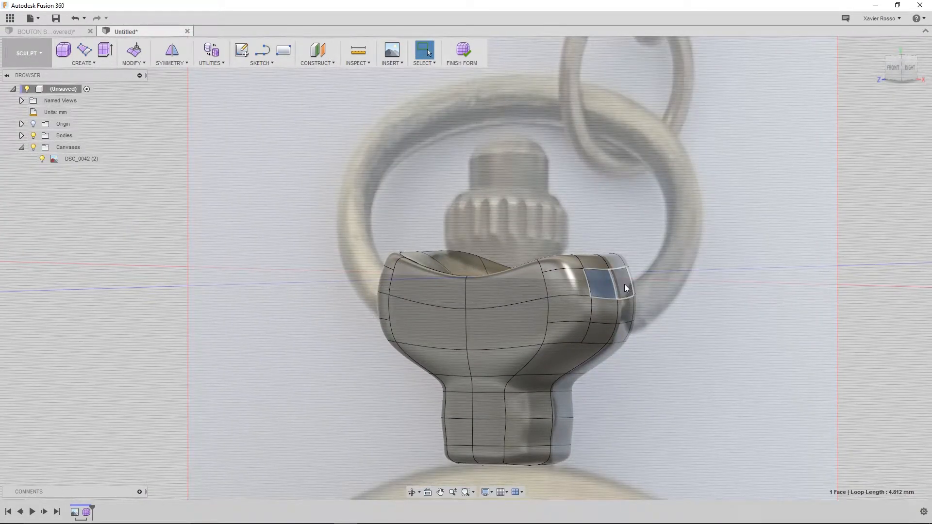
pyautogui.keyDown('shift'); pyautogui.click(620, 307); pyautogui.keyUp('shift')
pyautogui.keyDown('shift'); pyautogui.moveTo(382, 312); pyautogui.dragTo(465, 324, button='middle'); pyautogui.keyUp('shift')
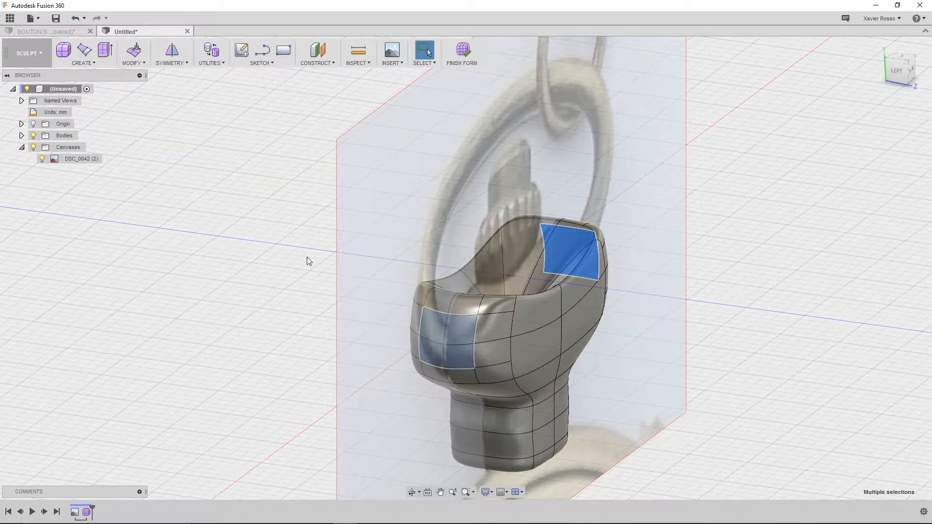
pyautogui.click(141, 65)
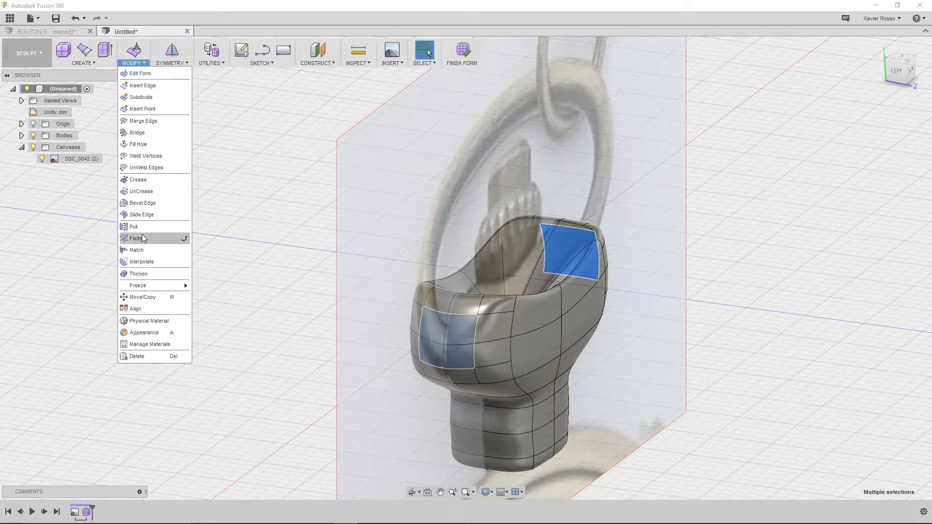
pyautogui.scroll(-2, 409, 287)
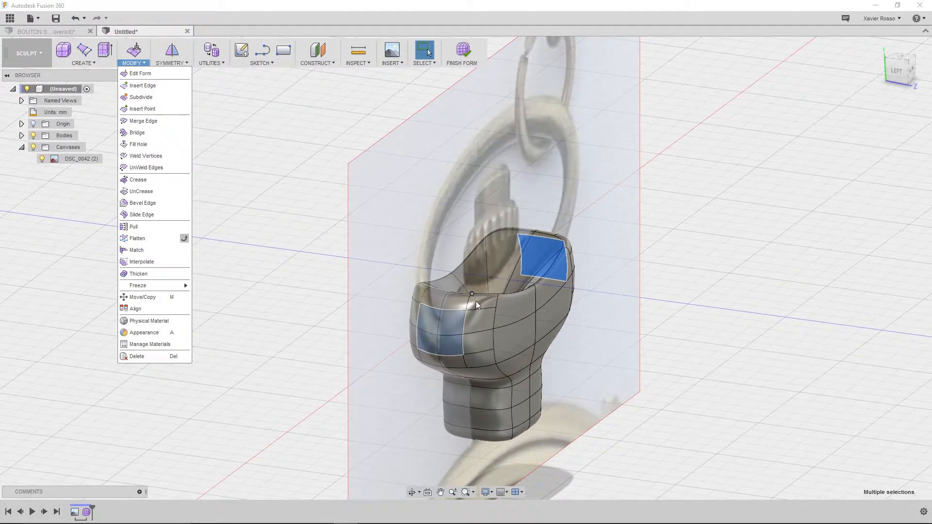
pyautogui.click(507, 305)
pyautogui.keyDown('shift'); pyautogui.moveTo(578, 335); pyautogui.dragTo(592, 318, button='middle'); pyautogui.keyUp('shift')
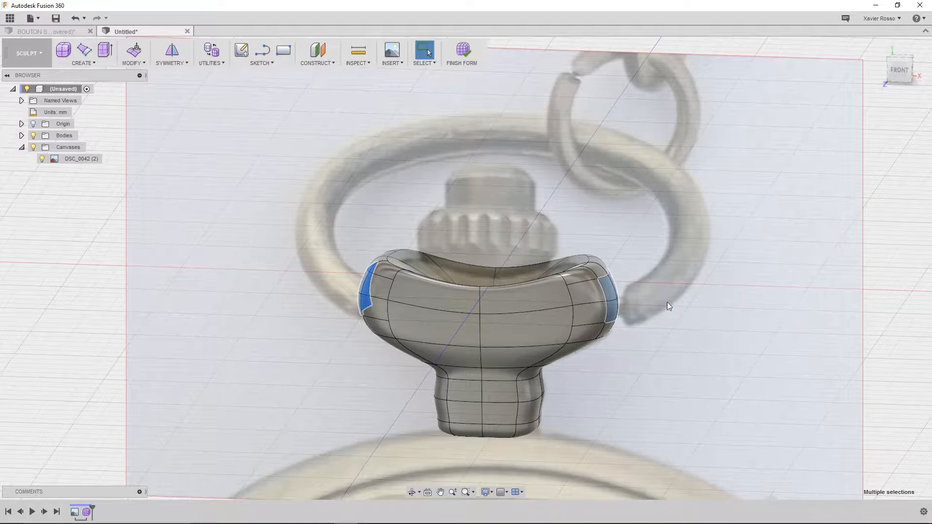
pyautogui.keyDown('shift'); pyautogui.moveTo(724, 279); pyautogui.dragTo(632, 296, button='middle'); pyautogui.keyUp('shift')
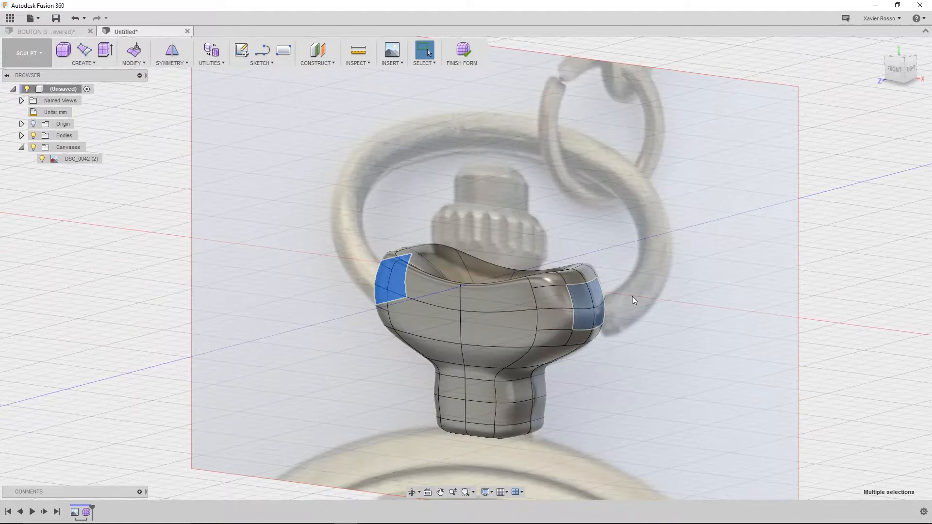
pyautogui.scroll(3, 587, 383)
pyautogui.moveTo(564, 389); pyautogui.dragTo(608, 352, button='middle')
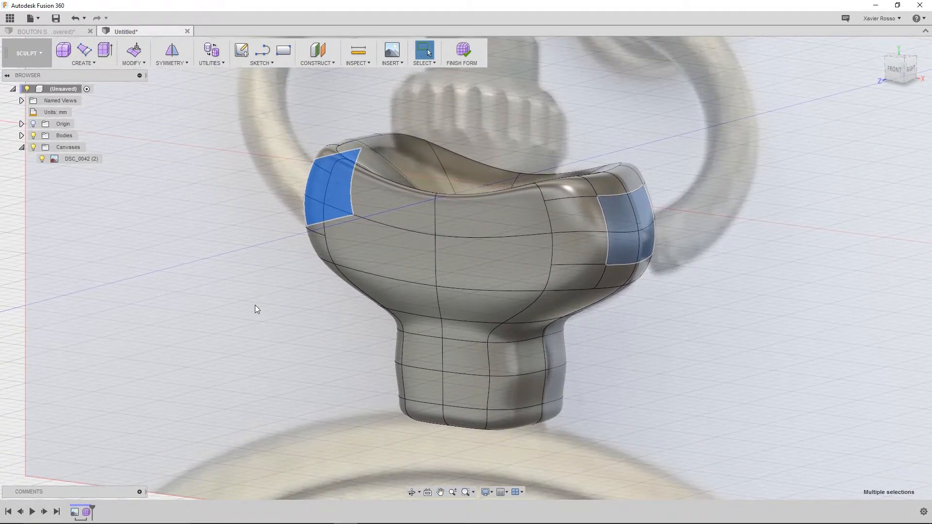
pyautogui.click(254, 304)
# Flatten the eight vertices of the small central faces on the head's right end, using the Fit direction.
pyautogui.click(132, 65)
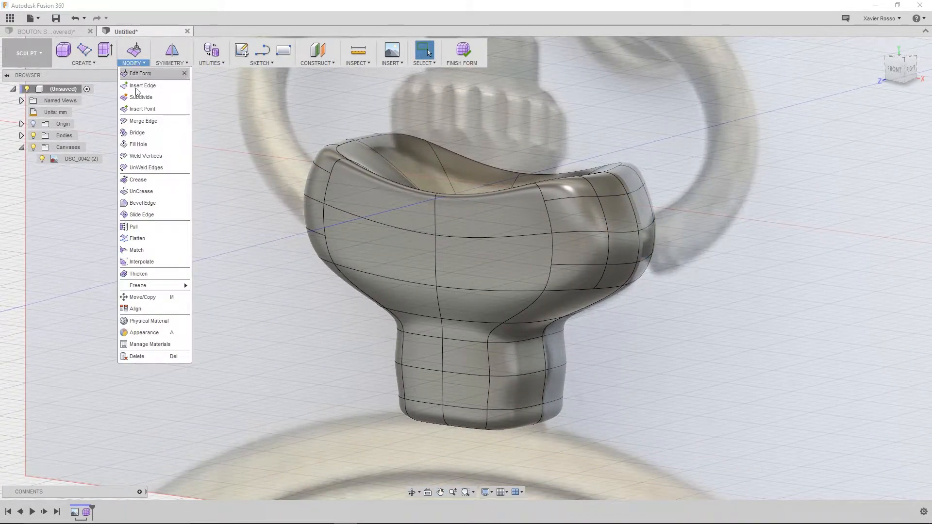
pyautogui.click(137, 239)
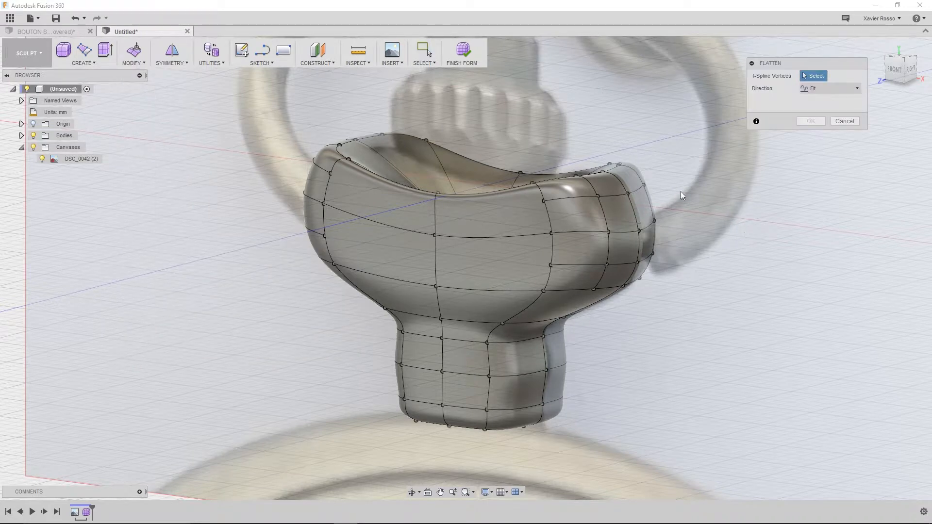
pyautogui.click(597, 196)
pyautogui.click(627, 194)
pyautogui.click(643, 186)
pyautogui.click(654, 220)
pyautogui.click(653, 252)
pyautogui.click(636, 262)
pyautogui.click(608, 265)
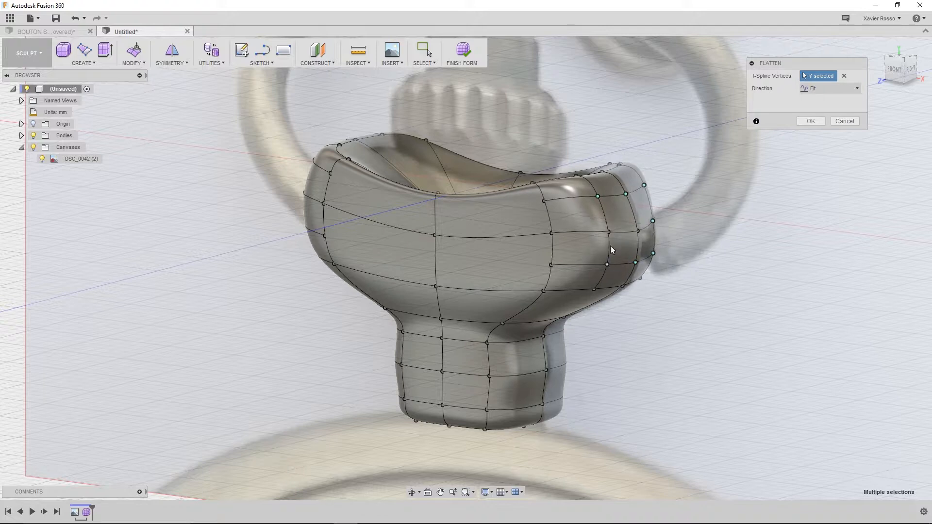
pyautogui.click(636, 232)
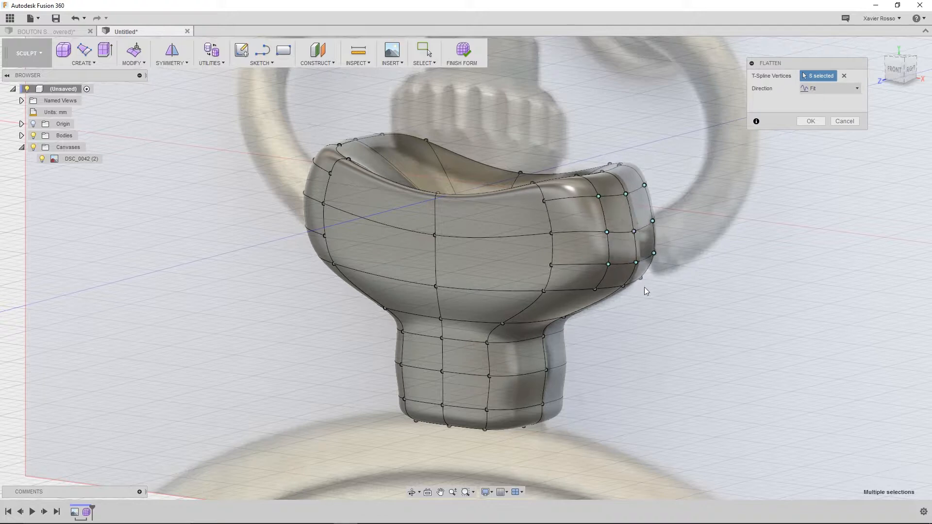
pyautogui.keyDown('shift'); pyautogui.moveTo(657, 278); pyautogui.dragTo(689, 274, button='middle'); pyautogui.keyUp('shift')
pyautogui.moveTo(525, 297); pyautogui.dragTo(544, 298, button='middle')
pyautogui.click(807, 122)
# Flatten the nine vertices of the small central faces on the head's left end, using the Fit direction.
pyautogui.keyDown('shift'); pyautogui.moveTo(711, 233); pyautogui.dragTo(526, 266, button='middle'); pyautogui.keyUp('shift')
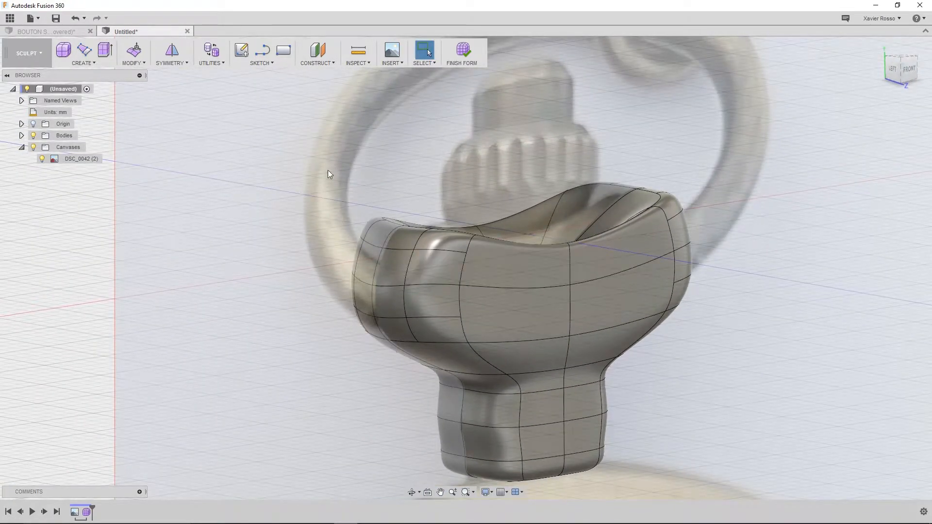
pyautogui.click(132, 61)
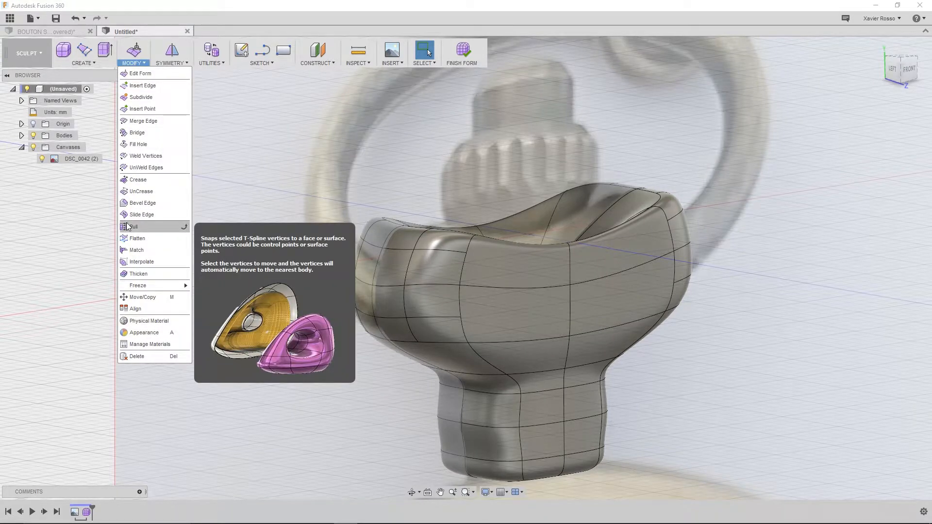
pyautogui.click(138, 238)
pyautogui.click(363, 240)
pyautogui.click(383, 248)
pyautogui.click(414, 250)
pyautogui.click(405, 286)
pyautogui.click(406, 318)
pyautogui.click(374, 316)
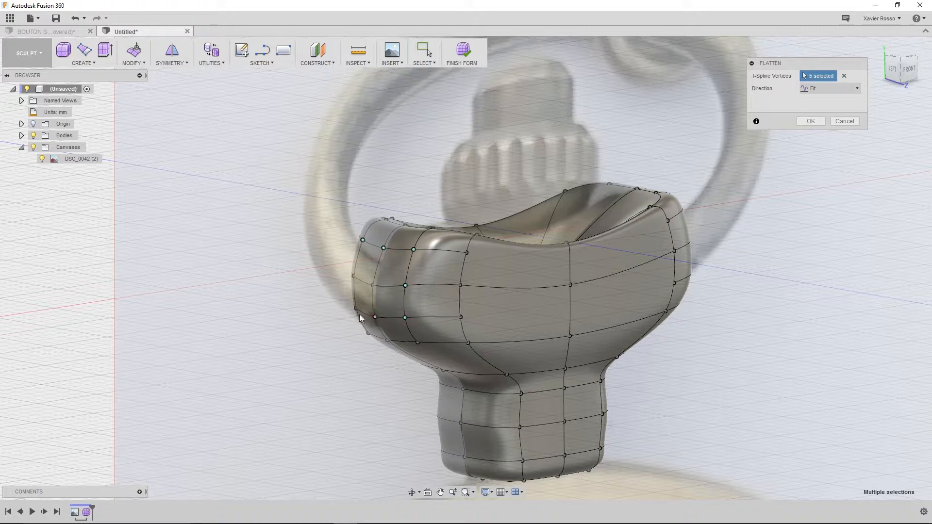
pyautogui.click(354, 308)
pyautogui.click(355, 275)
pyautogui.click(376, 285)
pyautogui.keyDown('shift'); pyautogui.moveTo(342, 344); pyautogui.dragTo(311, 345, button='middle'); pyautogui.keyUp('shift')
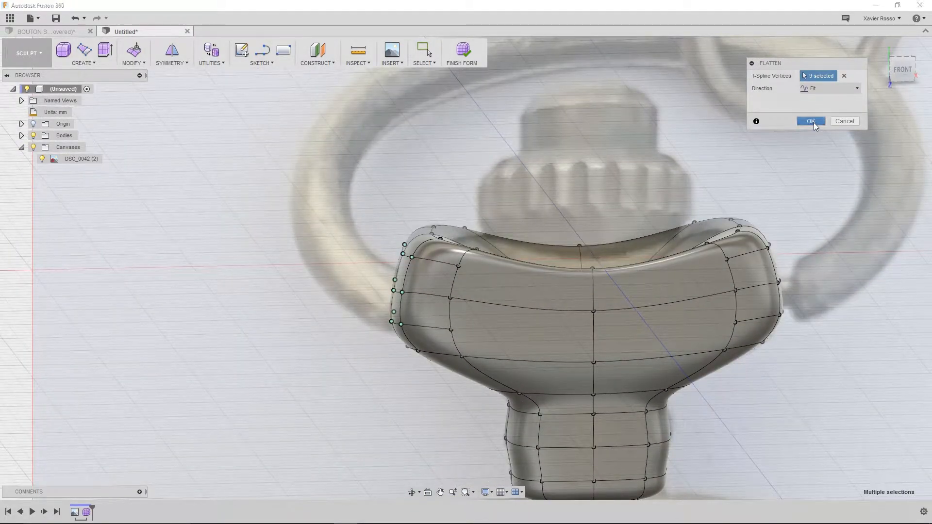
pyautogui.click(814, 123)
# Delete the four inner edges that cross at the centre of the flattened area on the head's right end.
pyautogui.keyDown('shift'); pyautogui.moveTo(524, 269); pyautogui.dragTo(463, 291, button='middle'); pyautogui.keyUp('shift')
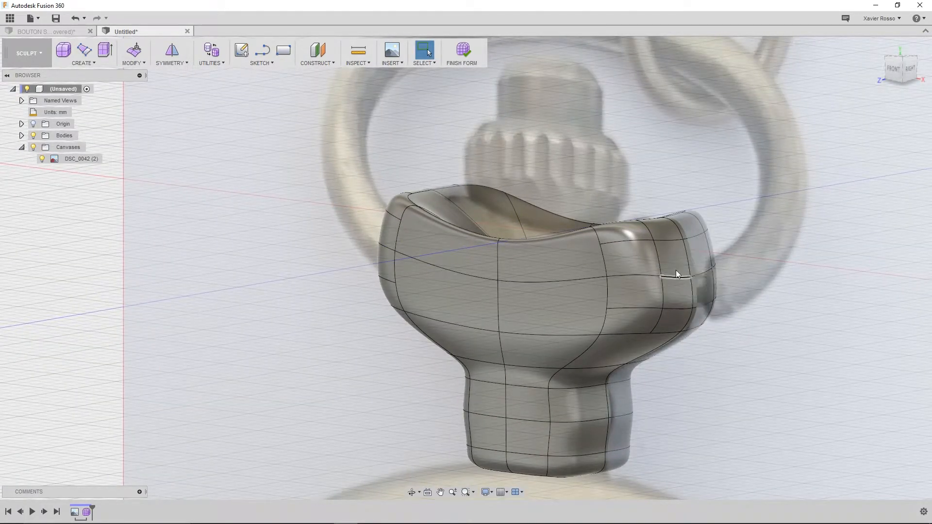
pyautogui.keyDown('shift'); pyautogui.moveTo(707, 264); pyautogui.dragTo(755, 301, button='middle'); pyautogui.keyUp('shift')
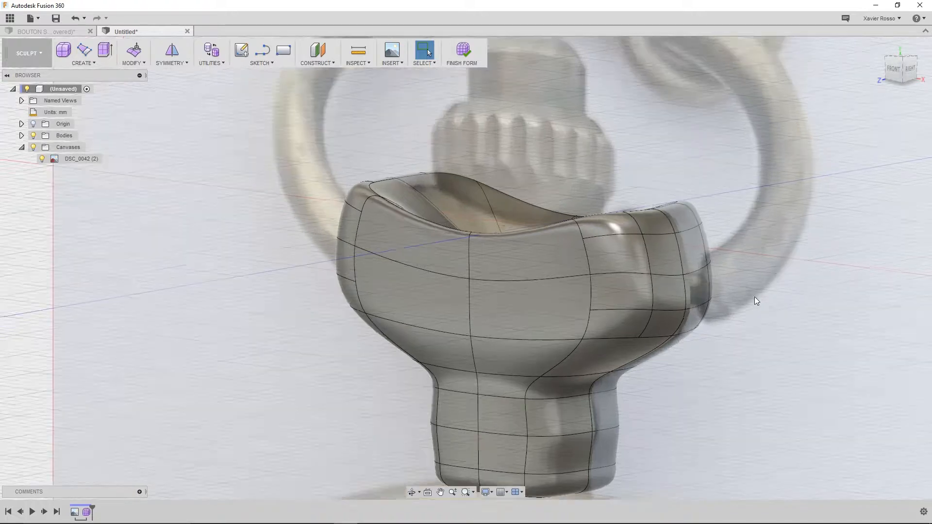
pyautogui.scroll(3, 755, 301)
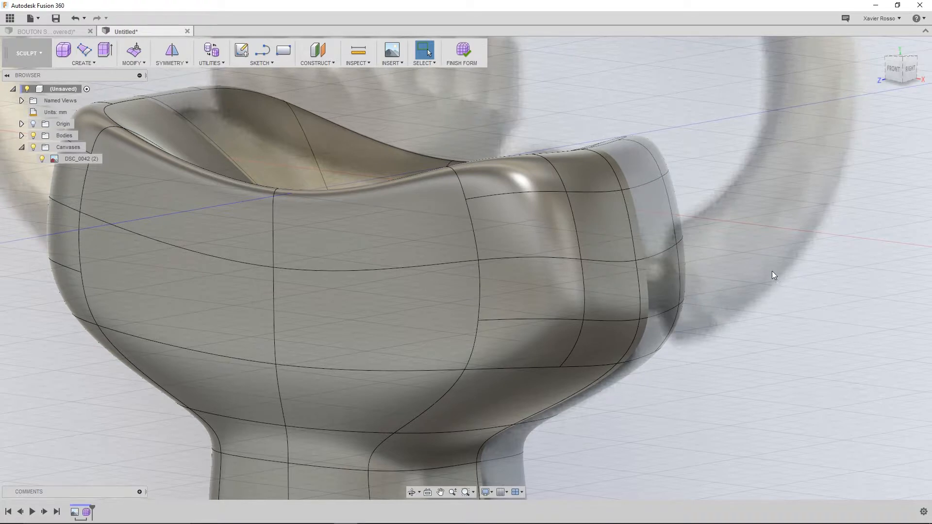
pyautogui.click(661, 254)
pyautogui.keyDown('shift'); pyautogui.click(624, 263); pyautogui.keyUp('shift')
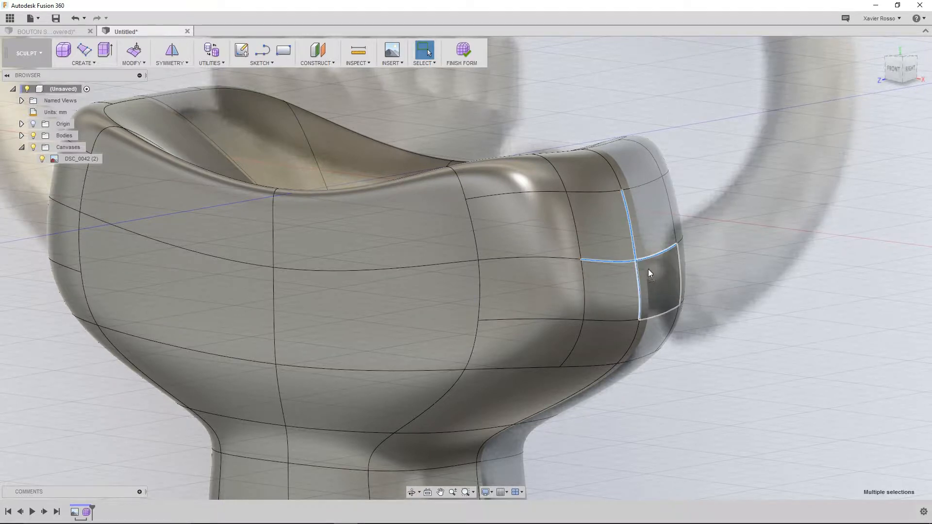
pyautogui.press('Delete')
# Delete the four matching inner edges that cross at the centre of the flattened area on the head's left end.
pyautogui.scroll(-3, 542, 302)
pyautogui.keyDown('shift'); pyautogui.moveTo(556, 306); pyautogui.dragTo(504, 325, button='middle'); pyautogui.keyUp('shift')
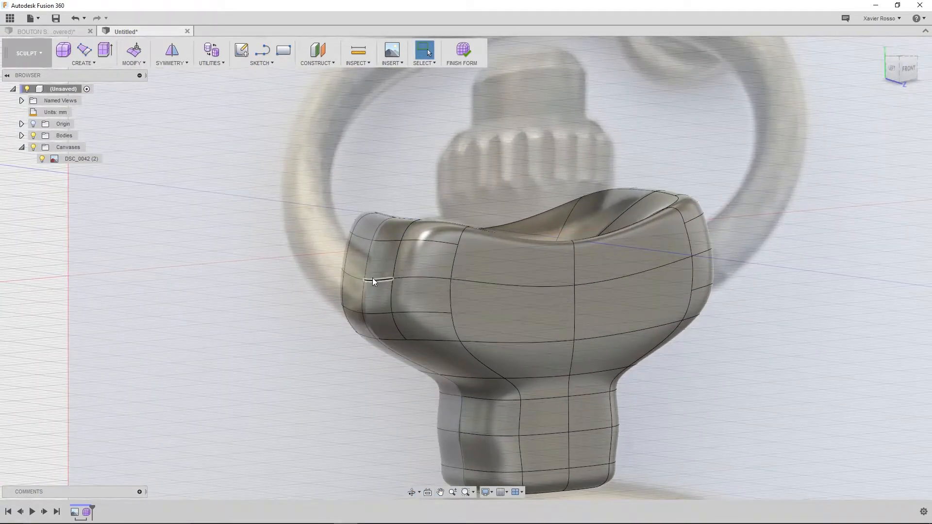
pyautogui.click(374, 281)
pyautogui.keyDown('ctrl'); pyautogui.click(368, 262); pyautogui.keyUp('ctrl')
pyautogui.keyDown('ctrl'); pyautogui.click(356, 278); pyautogui.keyUp('ctrl')
pyautogui.keyDown('ctrl'); pyautogui.click(362, 295); pyautogui.keyUp('ctrl')
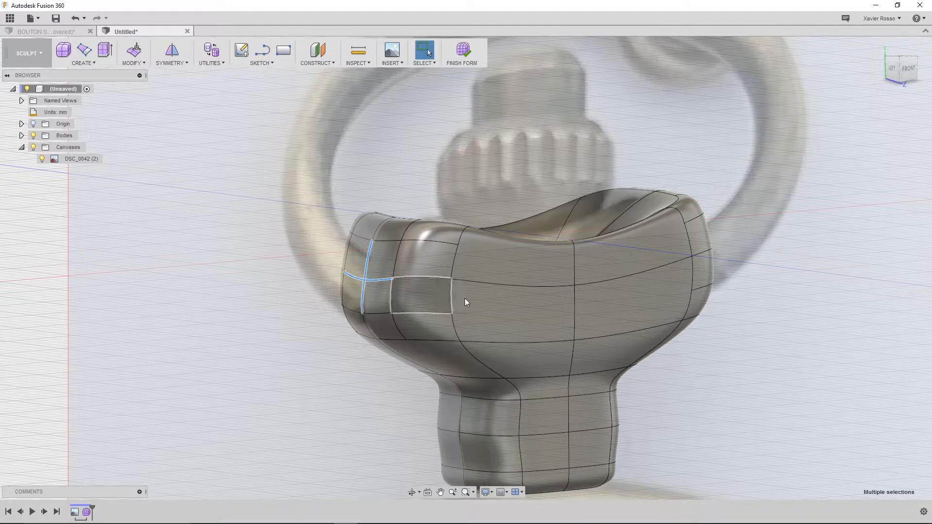
pyautogui.press('Delete')
pyautogui.keyDown('shift'); pyautogui.moveTo(698, 336); pyautogui.dragTo(670, 333, button='middle'); pyautogui.keyUp('shift')
pyautogui.click(898, 77)
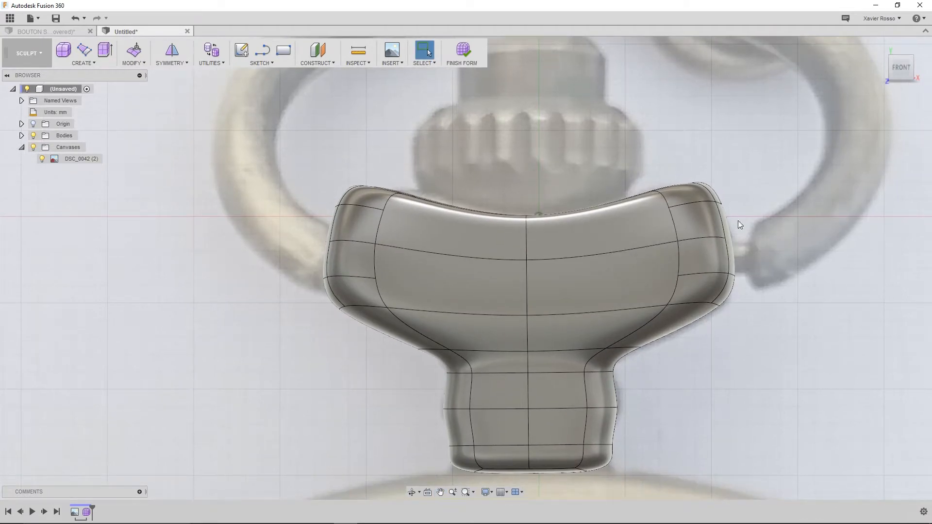
pyautogui.scroll(2, 488, 193)
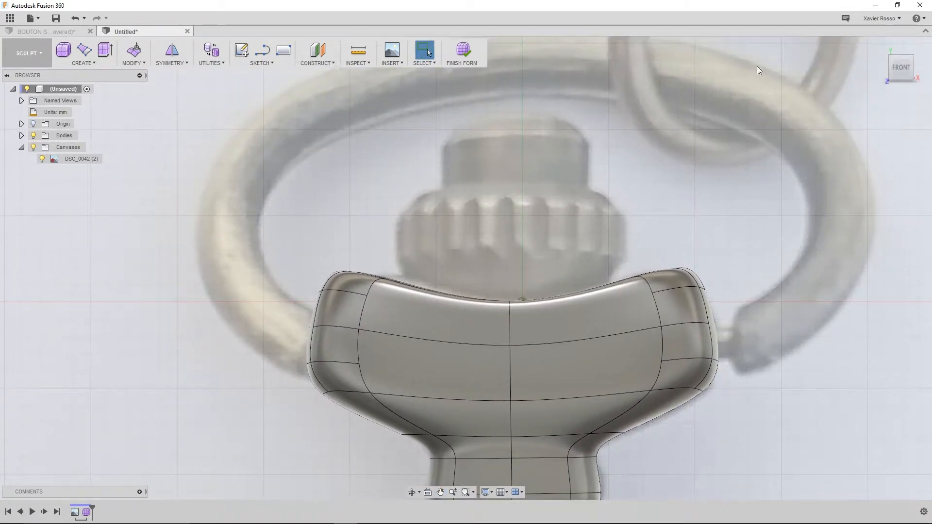
pyautogui.keyDown('shift'); pyautogui.moveTo(528, 175); pyautogui.dragTo(537, 223, button='middle'); pyautogui.keyUp('shift')
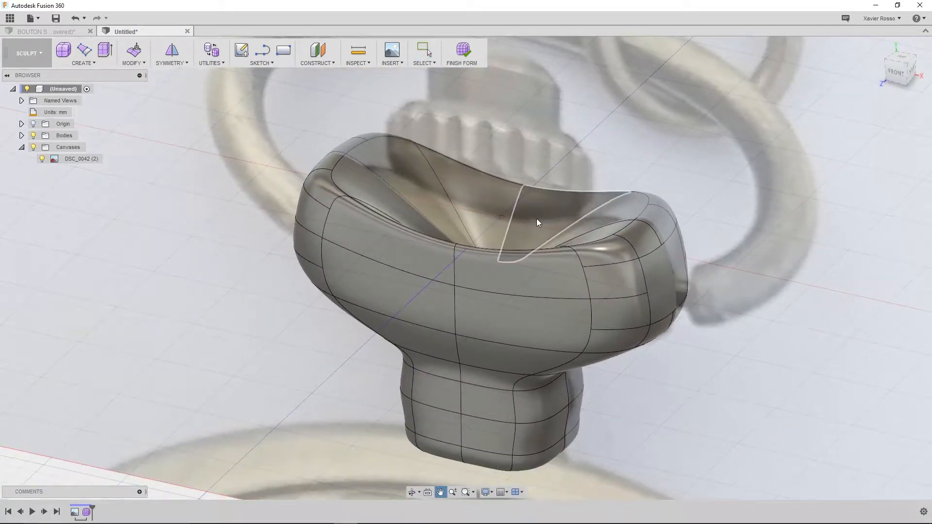
pyautogui.click(153, 64)
pyautogui.moveTo(139, 62)
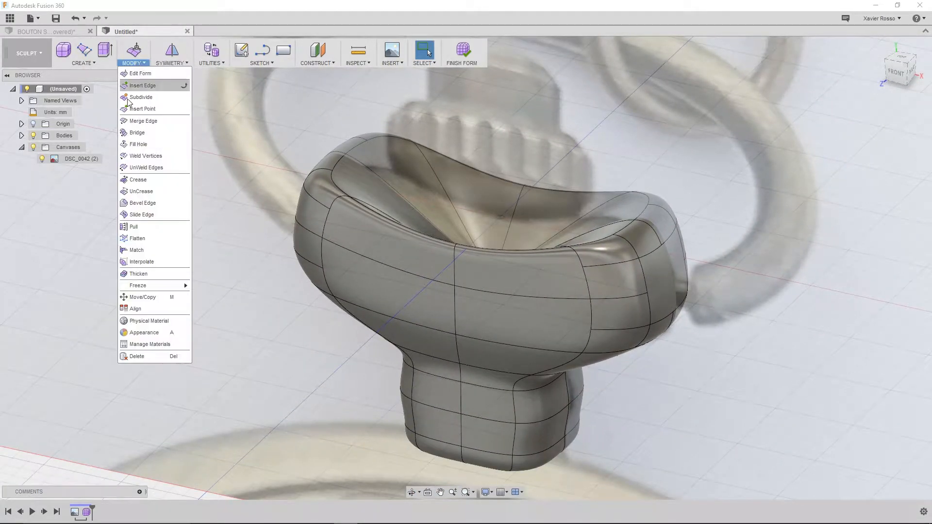
pyautogui.click(128, 132)
pyautogui.moveTo(482, 187); pyautogui.dragTo(388, 218, button='middle')
pyautogui.click(568, 310)
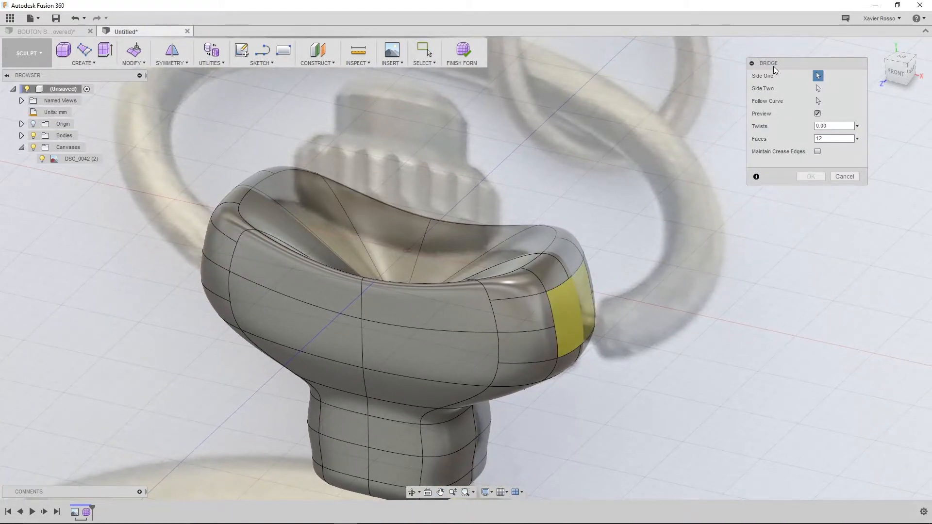
pyautogui.keyDown('shift'); pyautogui.moveTo(386, 203); pyautogui.dragTo(773, 118, button='middle'); pyautogui.keyUp('shift')
pyautogui.click(815, 90)
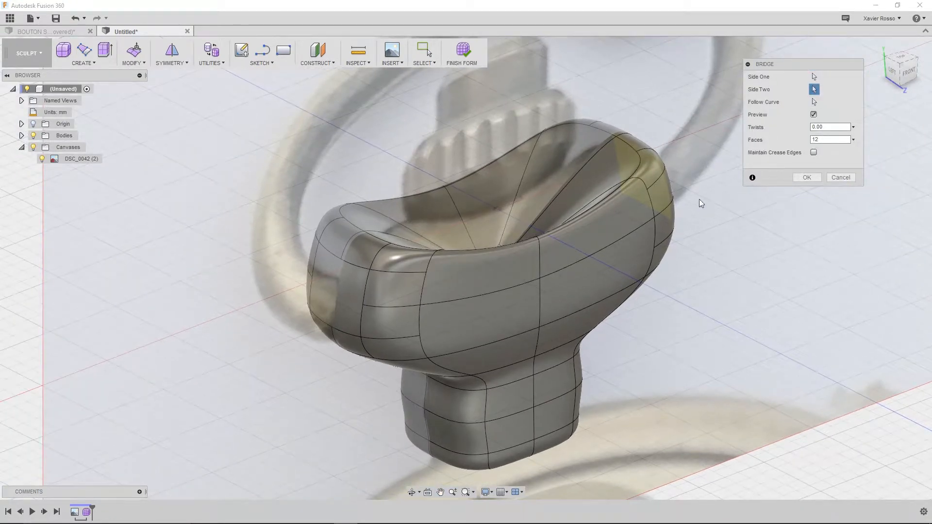
pyautogui.click(339, 287)
pyautogui.keyDown('shift'); pyautogui.moveTo(475, 287); pyautogui.dragTo(405, 311, button='middle'); pyautogui.keyUp('shift')
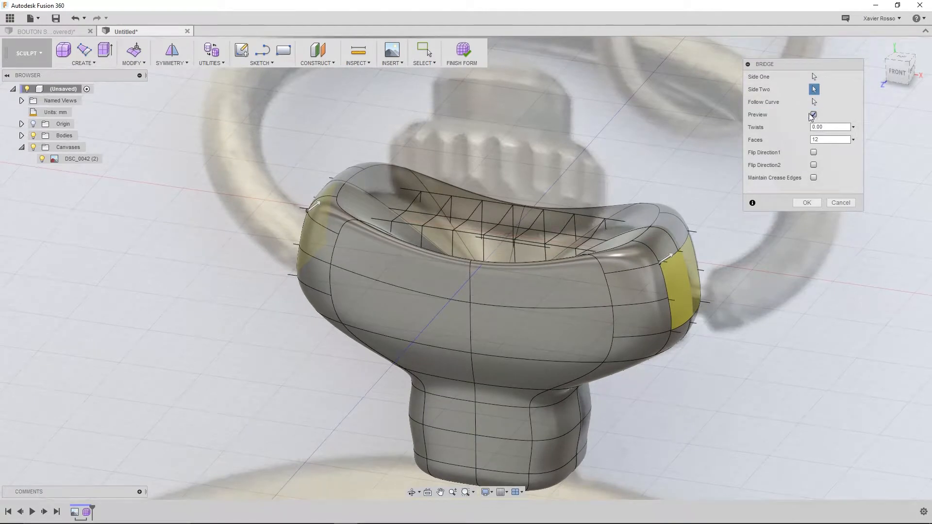
pyautogui.keyDown('shift'); pyautogui.moveTo(574, 245); pyautogui.dragTo(562, 265, button='middle'); pyautogui.keyUp('shift')
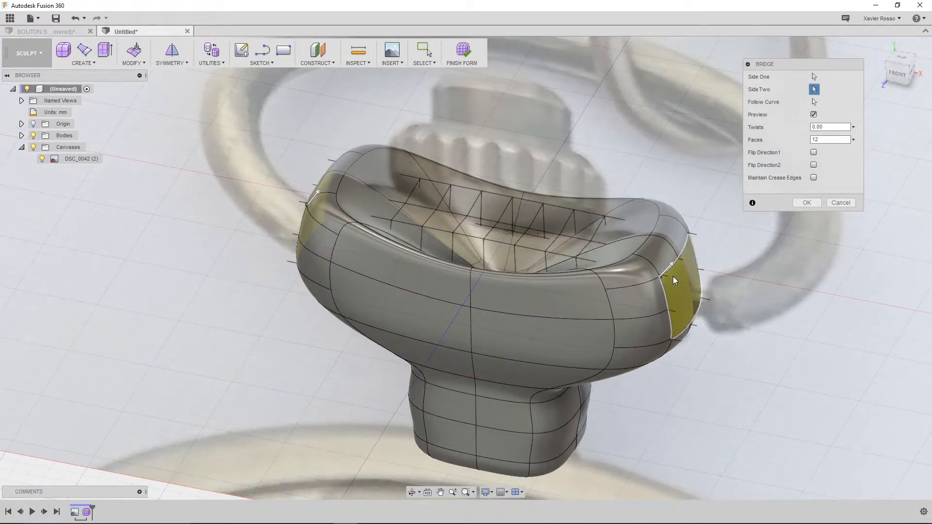
pyautogui.moveTo(370, 211); pyautogui.dragTo(323, 249, button='middle')
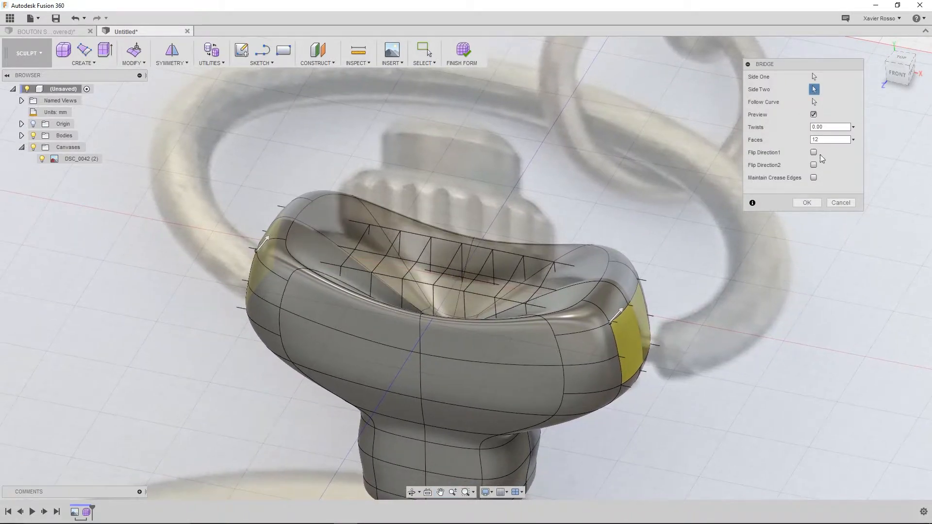
pyautogui.click(840, 202)
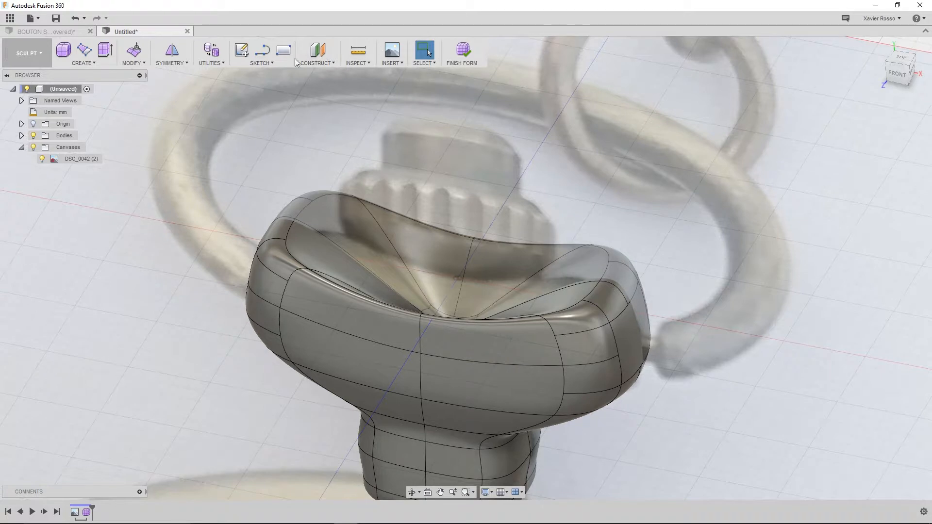
# Sketch a five-point spline on the front XY plane, following the ring in the photo from the head's right end over to its left end.
pyautogui.click(265, 63)
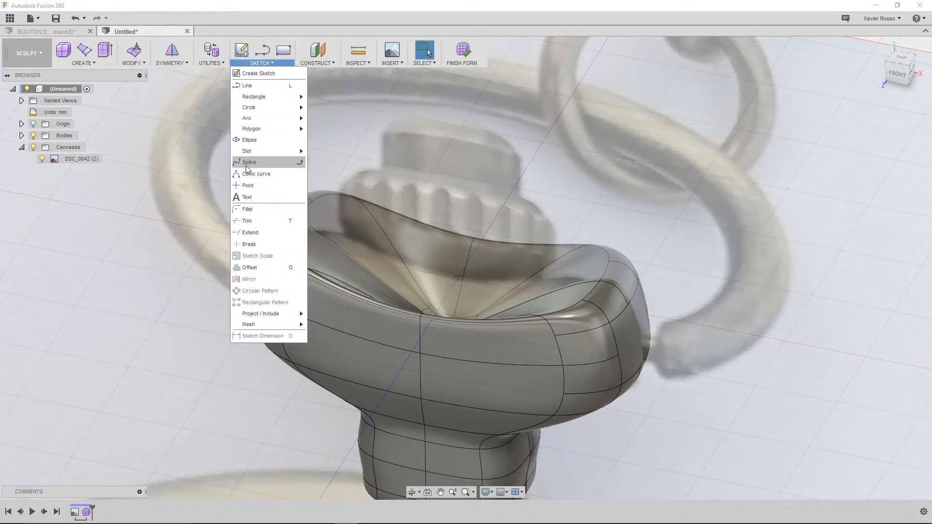
pyautogui.press('Escape')
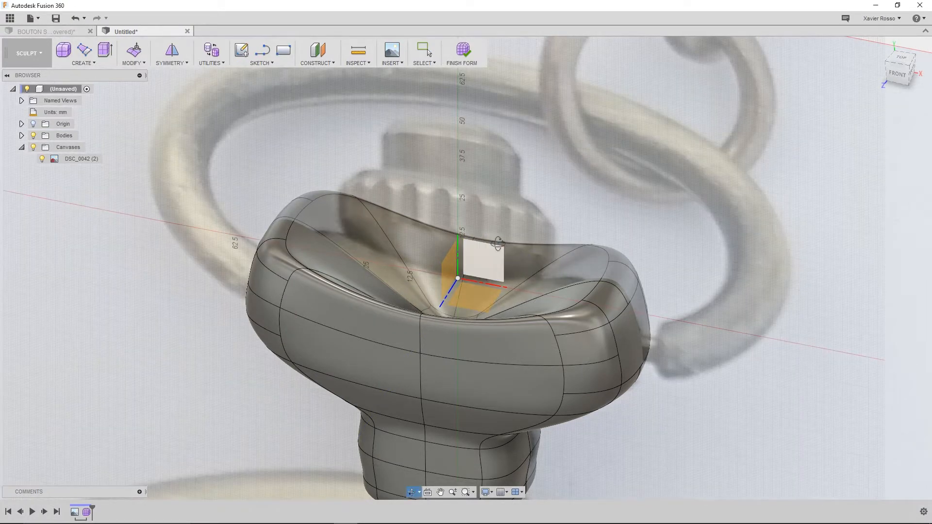
pyautogui.keyDown('shift'); pyautogui.moveTo(478, 244); pyautogui.dragTo(483, 255, button='middle'); pyautogui.keyUp('shift')
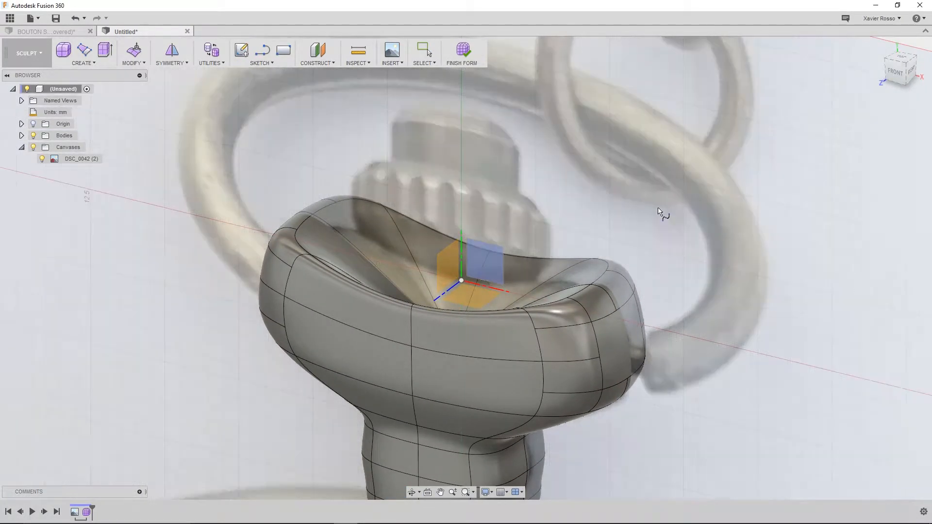
pyautogui.click(492, 260)
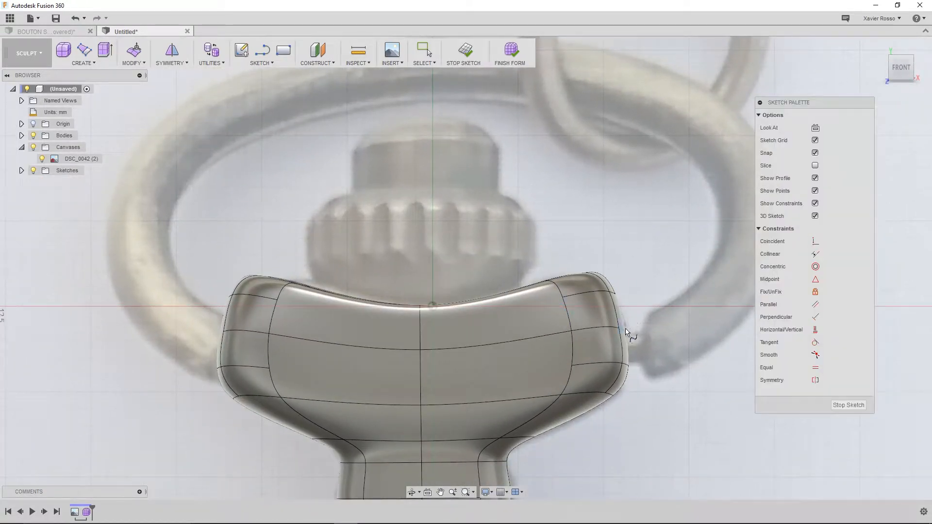
pyautogui.scroll(5, 630, 337)
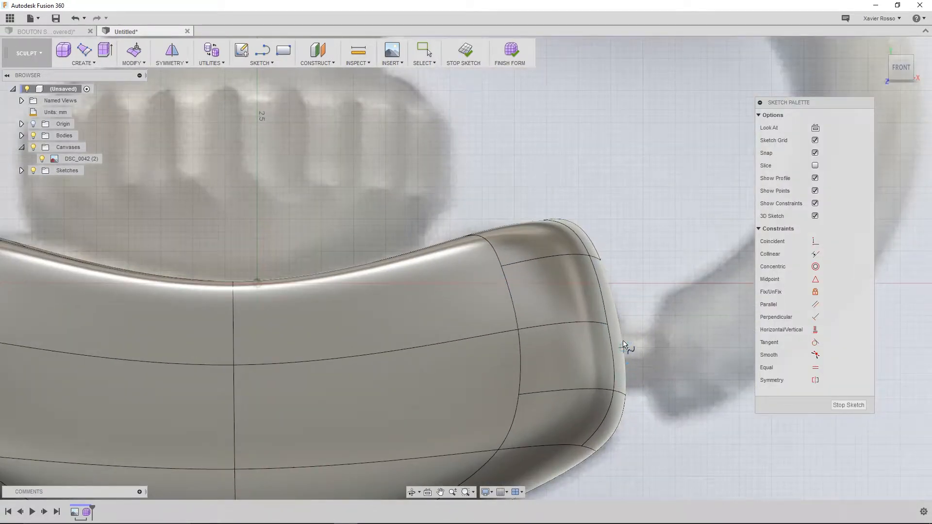
pyautogui.click(619, 327)
pyautogui.scroll(-3, 650, 316)
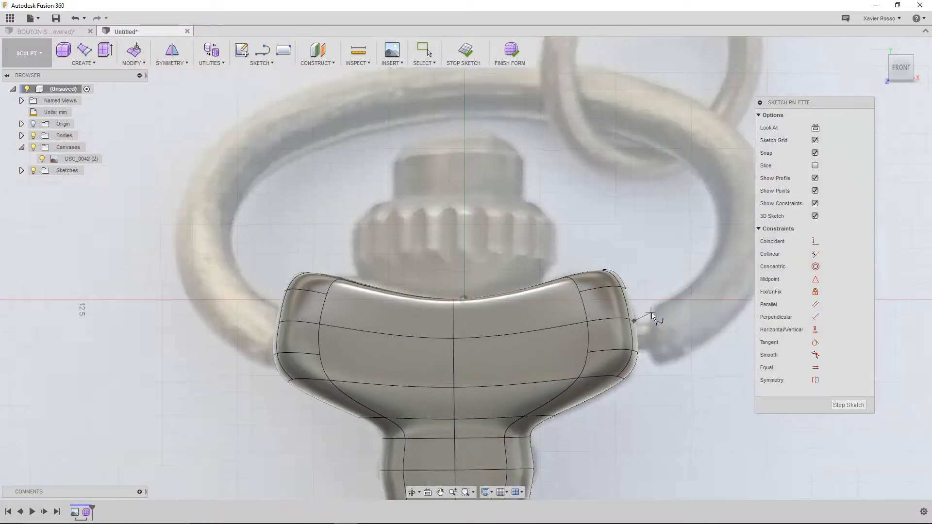
pyautogui.scroll(-2, 651, 313)
pyautogui.scroll(2, 701, 260)
pyautogui.click(726, 237)
pyautogui.click(445, 129)
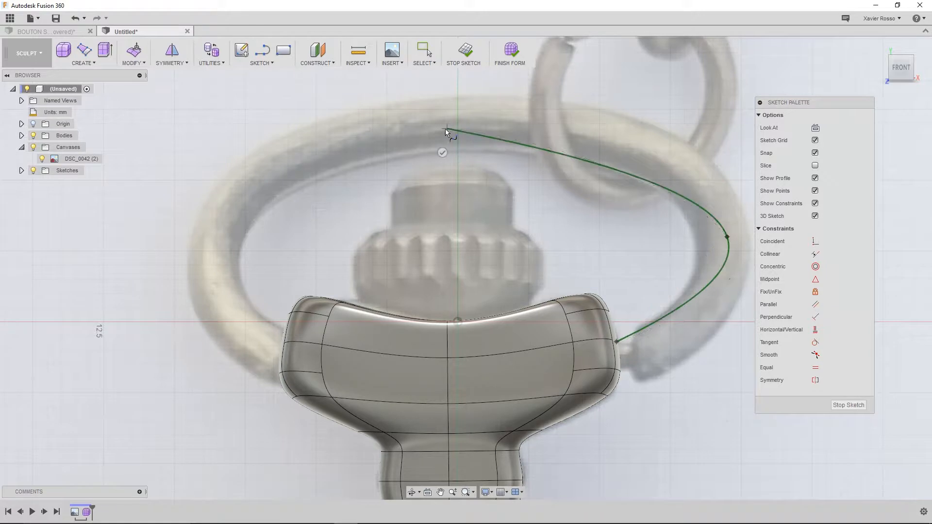
pyautogui.click(217, 237)
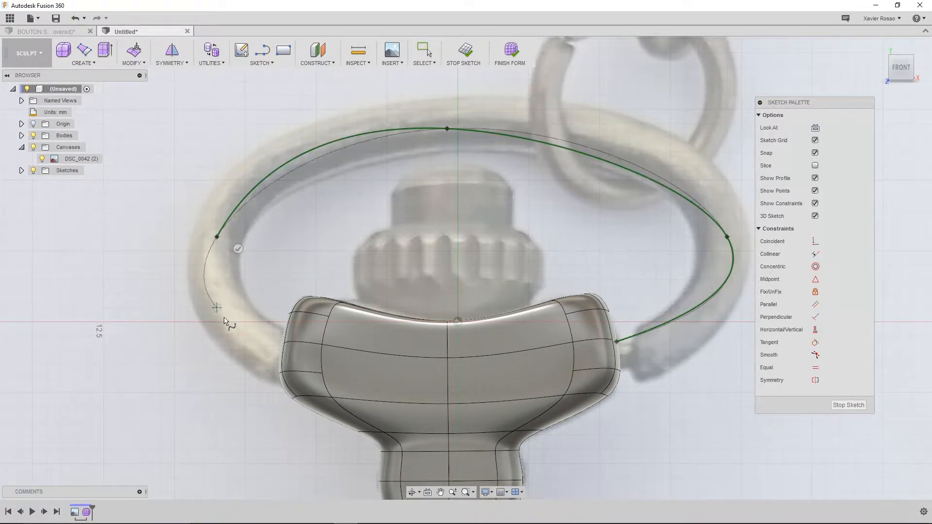
pyautogui.click(284, 343)
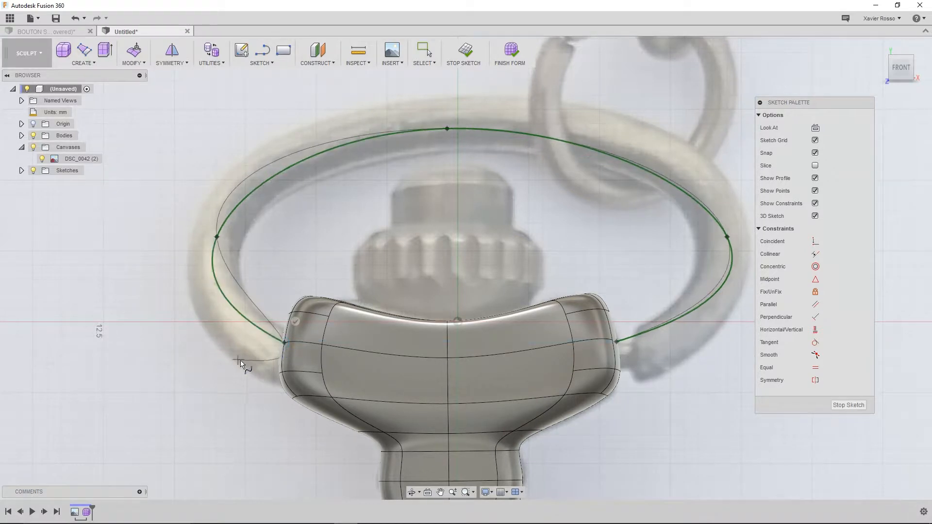
pyautogui.rightClick(514, 243)
pyautogui.click(546, 244)
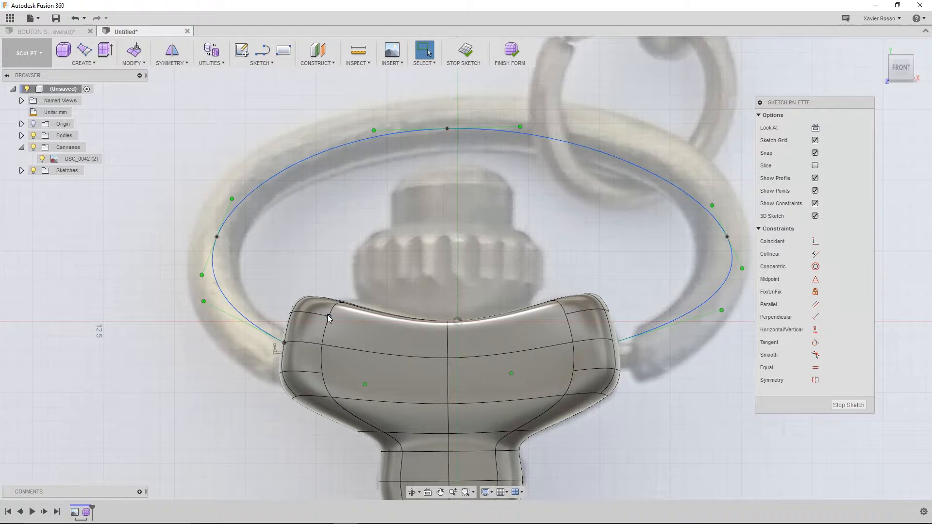
# Adjust the tangent handles at the spline's two outermost side points so that both handles run vertically.
pyautogui.moveTo(232, 199); pyautogui.dragTo(225, 193)
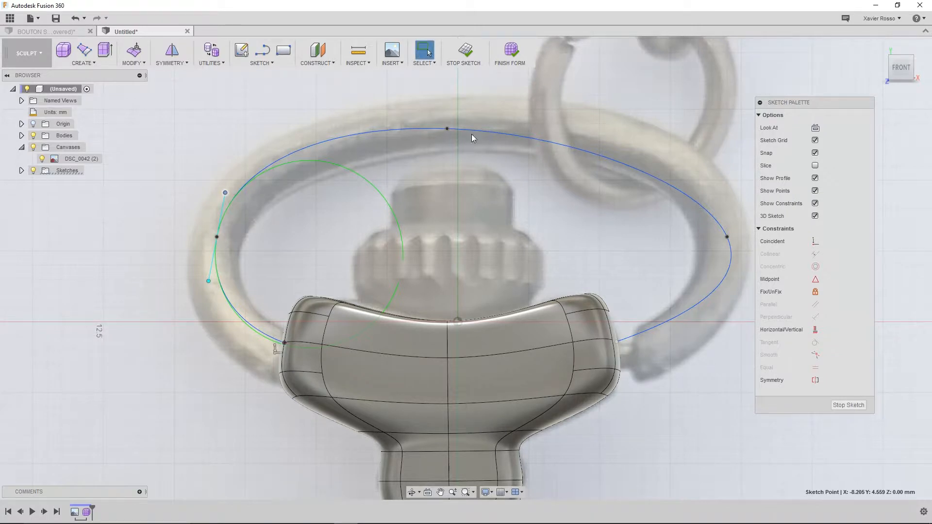
pyautogui.click(726, 237)
pyautogui.moveTo(740, 266); pyautogui.dragTo(727, 280)
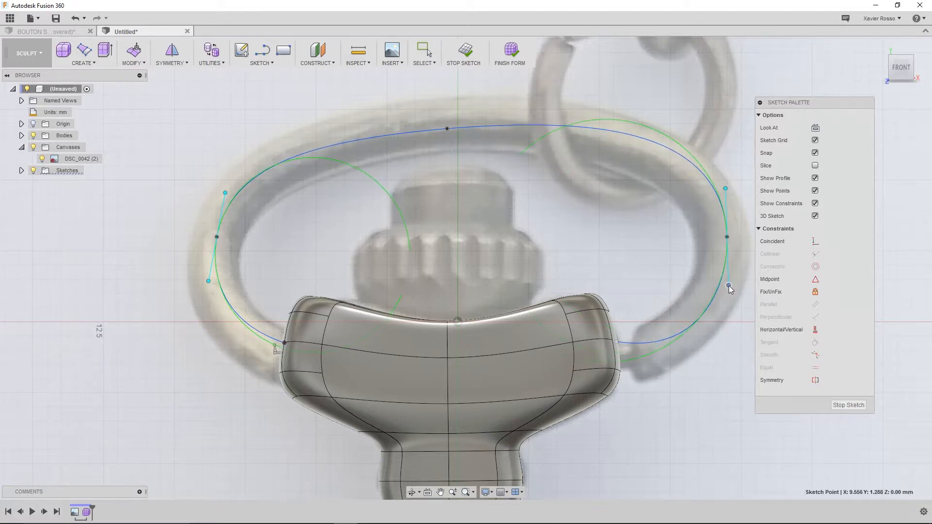
pyautogui.moveTo(206, 281); pyautogui.dragTo(217, 281)
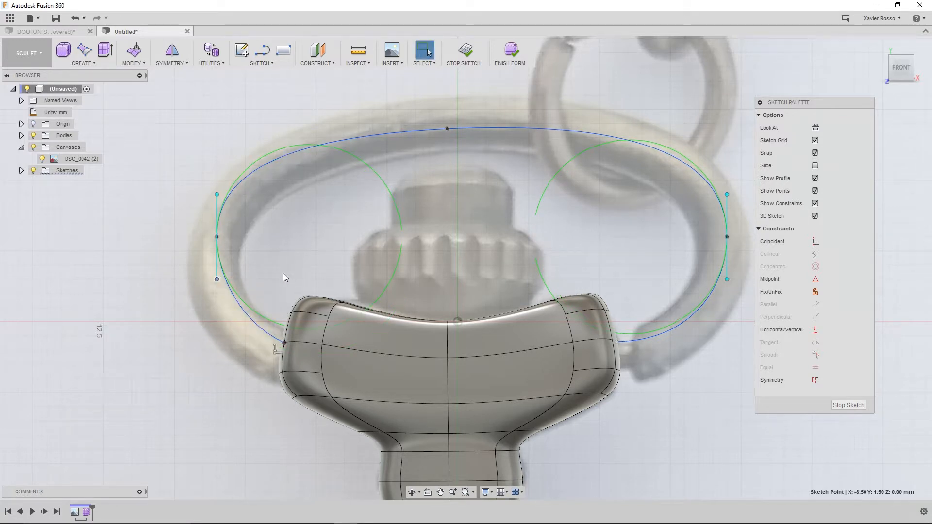
# Tilt the tangent handle at the spline's top point slightly, moving its right end to about X 2.57, Y 6.77 mm.
pyautogui.click(446, 129)
pyautogui.moveTo(535, 125); pyautogui.dragTo(532, 129)
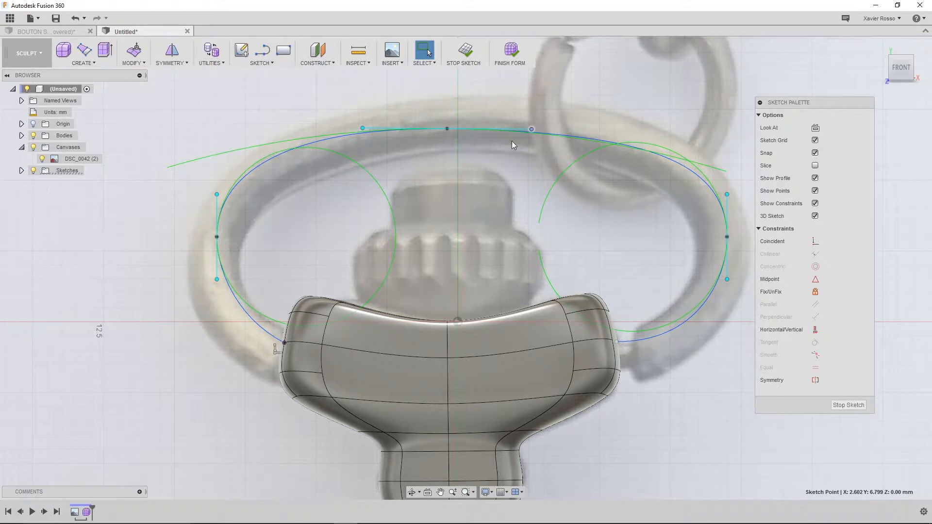
pyautogui.moveTo(531, 129); pyautogui.dragTo(531, 129)
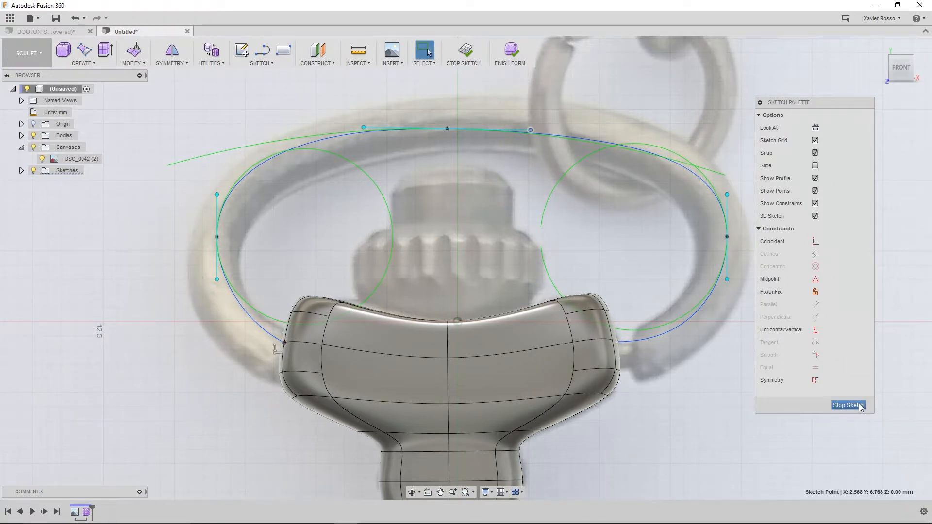
# Finish the sketch of the ring's guide curve.
pyautogui.click(844, 406)
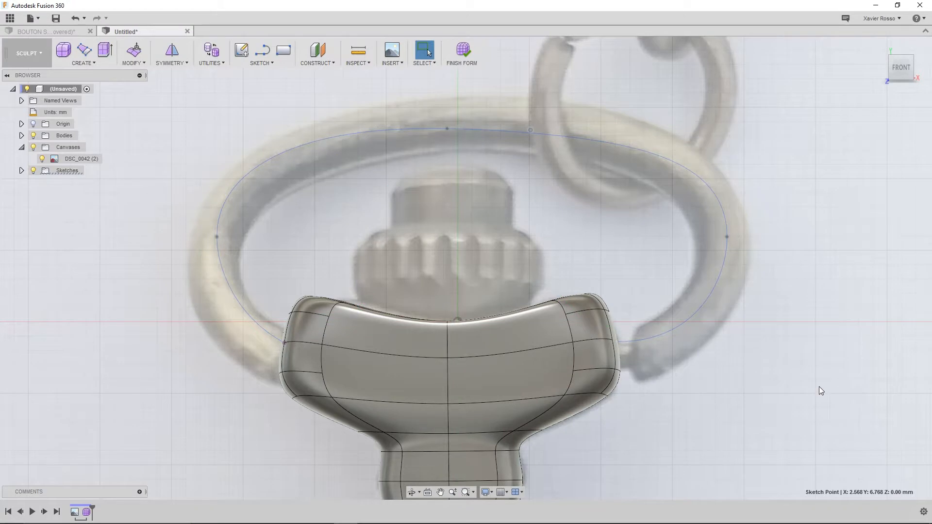
# Set up a Bridge from the face on the head's right end to the face on its left end, following the ring spline.
pyautogui.click(134, 65)
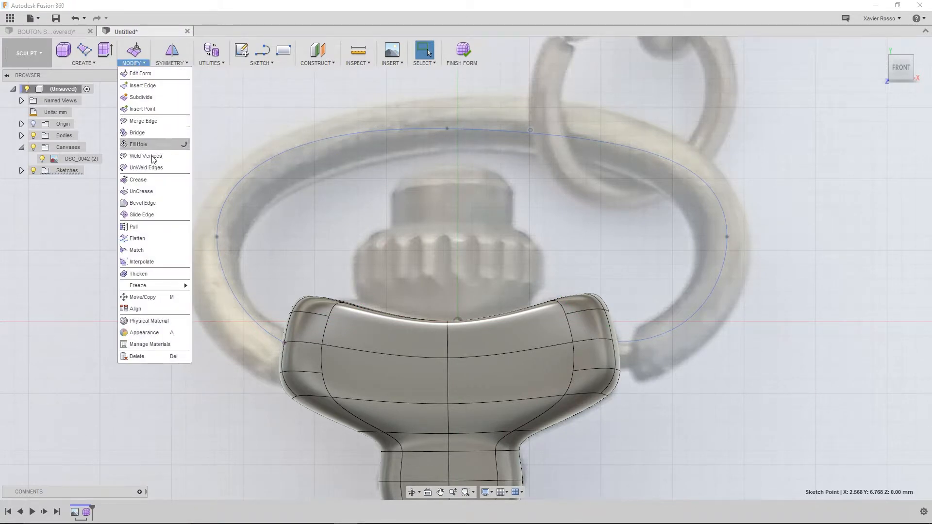
pyautogui.click(138, 133)
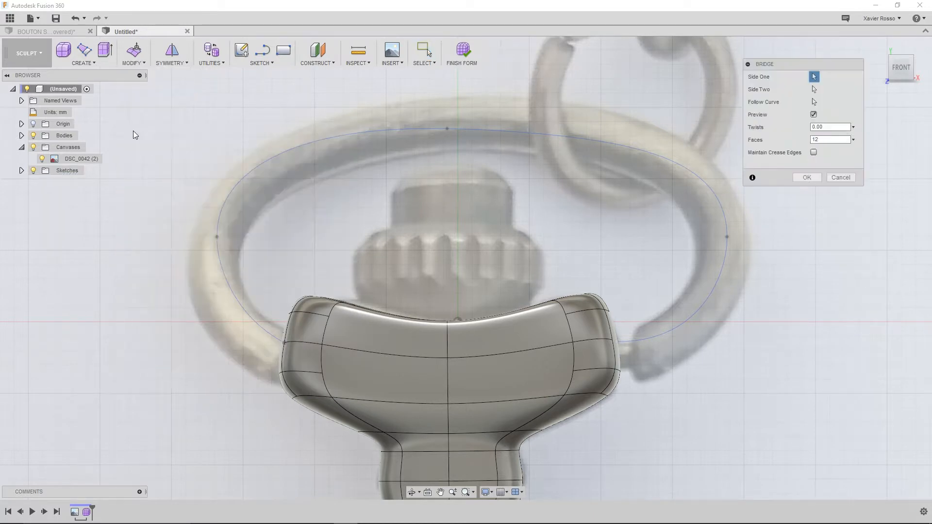
pyautogui.keyDown('shift'); pyautogui.moveTo(626, 339); pyautogui.dragTo(611, 366, button='middle'); pyautogui.keyUp('shift')
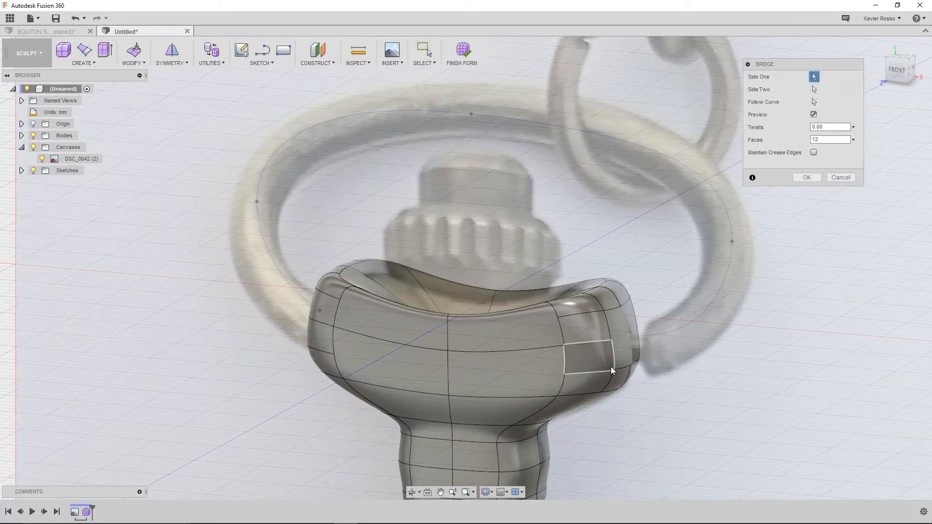
pyautogui.click(625, 322)
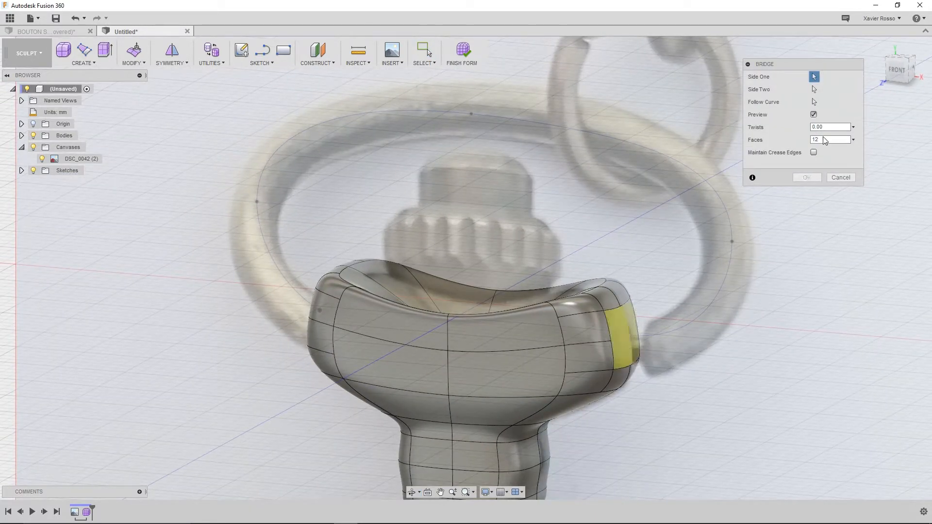
pyautogui.click(814, 89)
pyautogui.moveTo(437, 340)
pyautogui.keyDown('shift'); pyautogui.mouseDown(button='middle')
pyautogui.moveTo(412, 345)
pyautogui.moveTo(546, 321)
pyautogui.moveTo(584, 356)
pyautogui.moveTo(445, 345)
pyautogui.mouseUp(button='middle'); pyautogui.keyUp('shift')
pyautogui.click(336, 349)
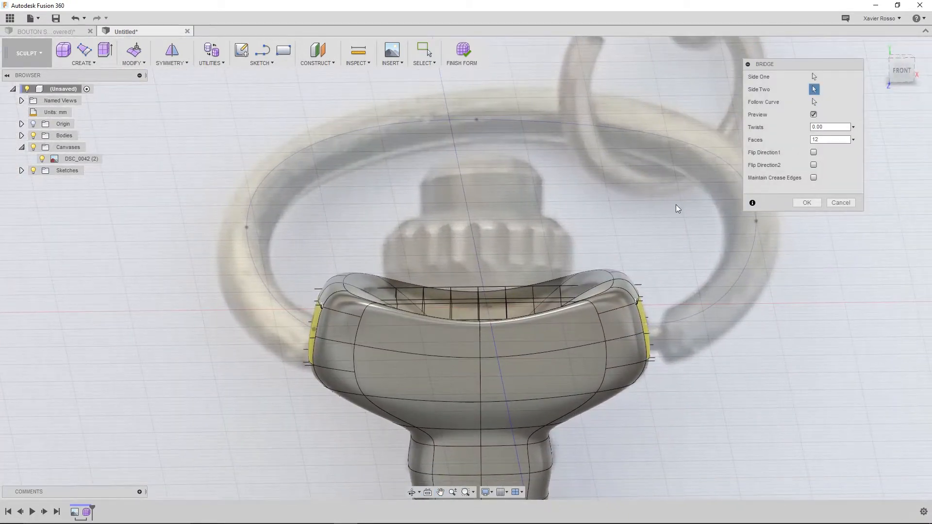
pyautogui.click(814, 102)
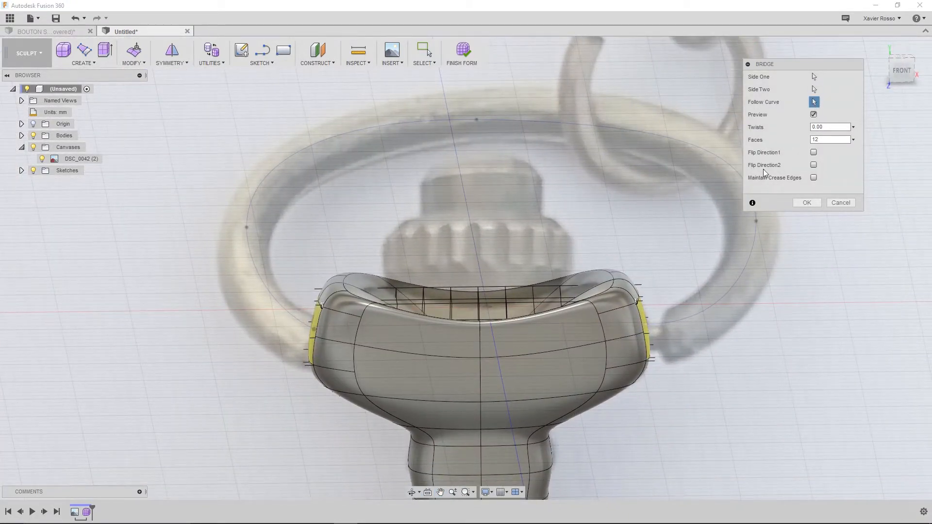
pyautogui.click(723, 163)
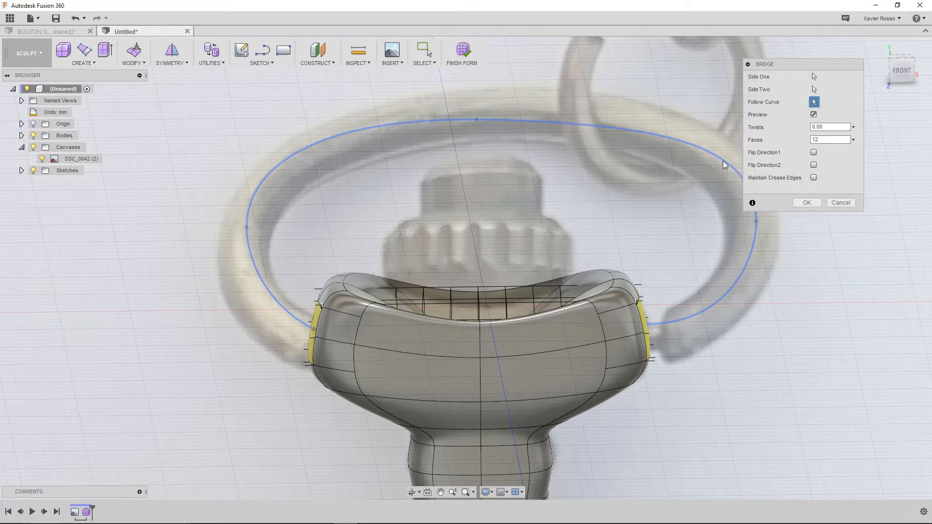
pyautogui.keyDown('shift'); pyautogui.moveTo(638, 234); pyautogui.dragTo(645, 199, button='middle'); pyautogui.keyUp('shift')
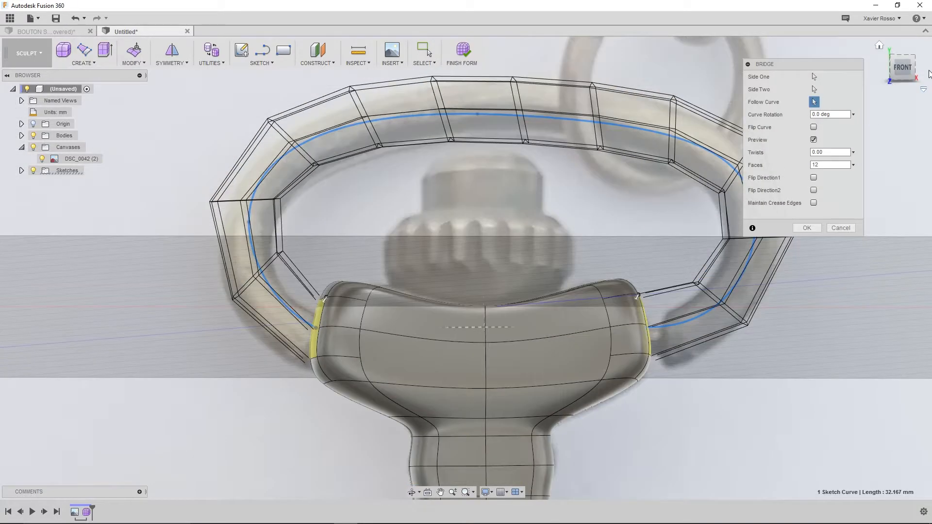
pyautogui.keyDown('shift'); pyautogui.moveTo(671, 165); pyautogui.dragTo(523, 218, button='middle'); pyautogui.keyUp('shift')
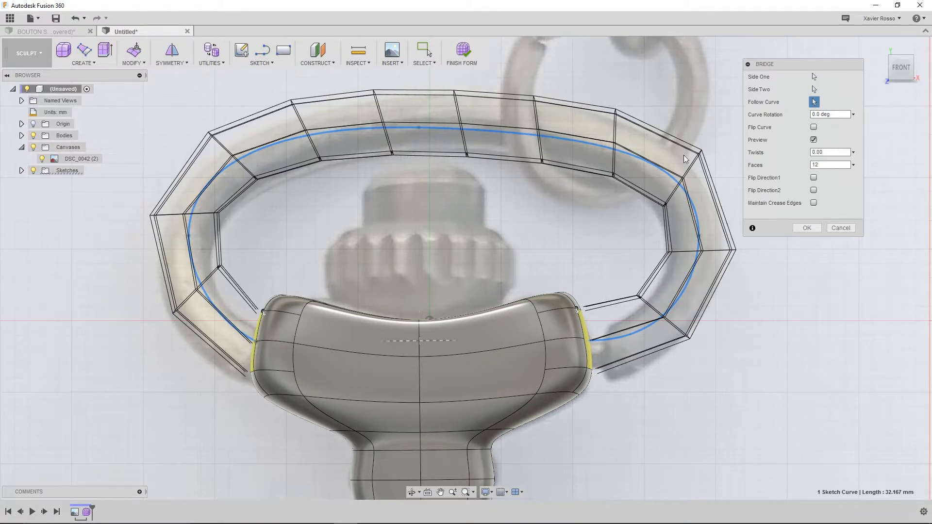
# Try the bridge preview with Flip Curve enabled, and restore the unflipped guide curve.
pyautogui.click(814, 128)
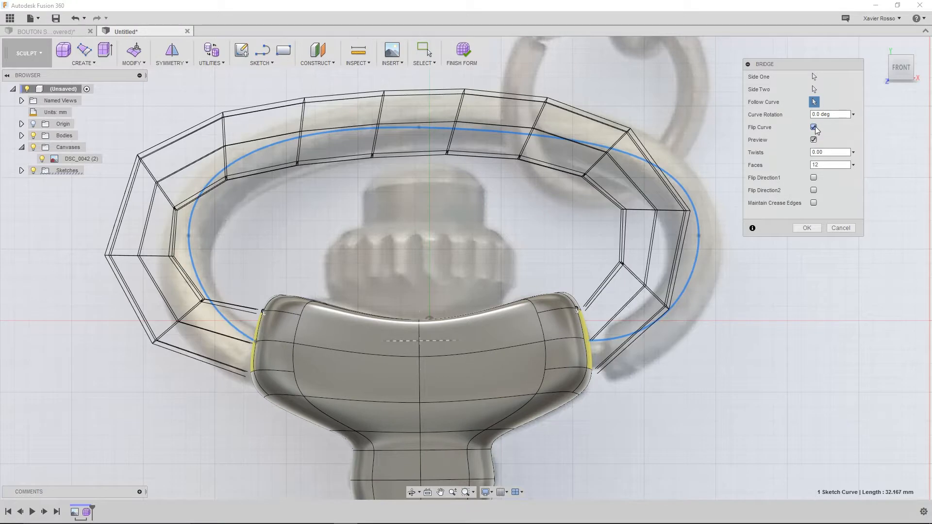
pyautogui.click(814, 127)
pyautogui.click(813, 127)
pyautogui.click(814, 127)
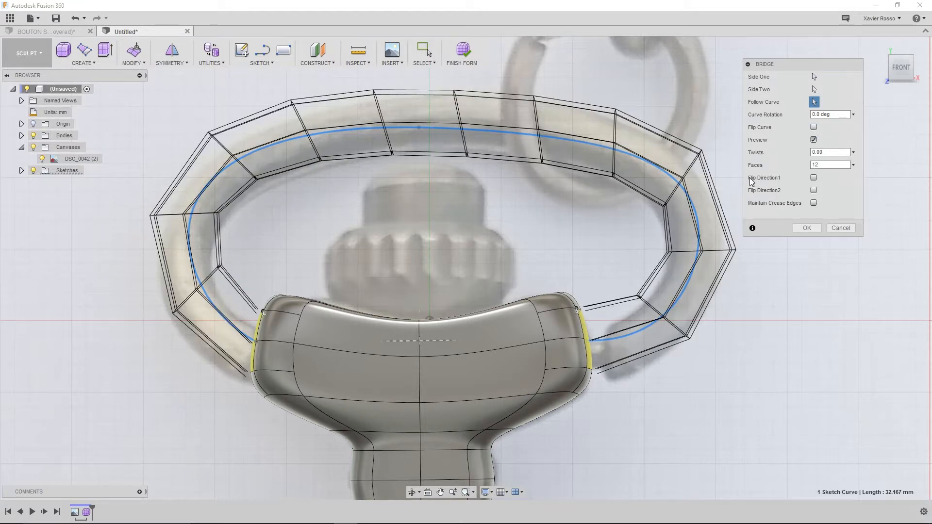
# Try the bridge with only 3 faces and examine the preview against the spline.
pyautogui.doubleClick(828, 165)
pyautogui.keyDown('shift'); pyautogui.moveTo(494, 255); pyautogui.dragTo(477, 257, button='middle'); pyautogui.keyUp('shift')
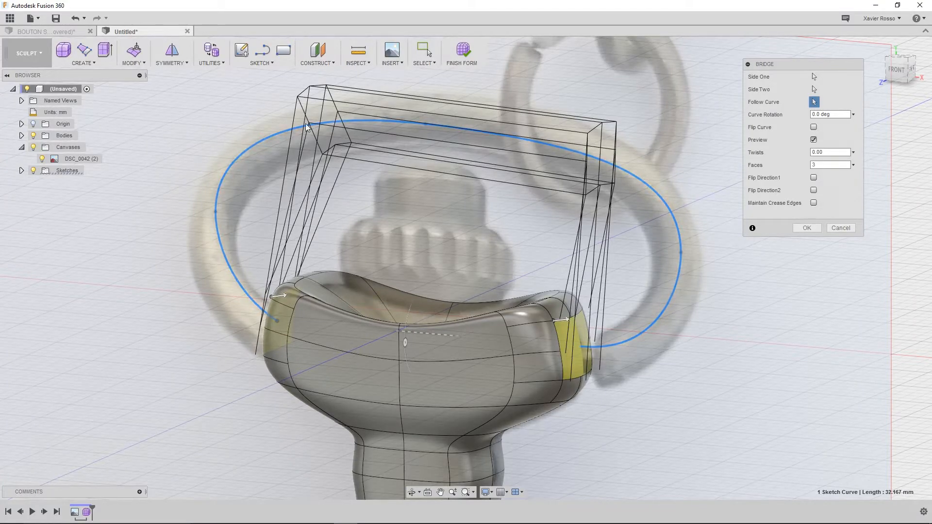
pyautogui.keyDown('shift'); pyautogui.moveTo(405, 176); pyautogui.dragTo(431, 169, button='middle'); pyautogui.keyUp('shift')
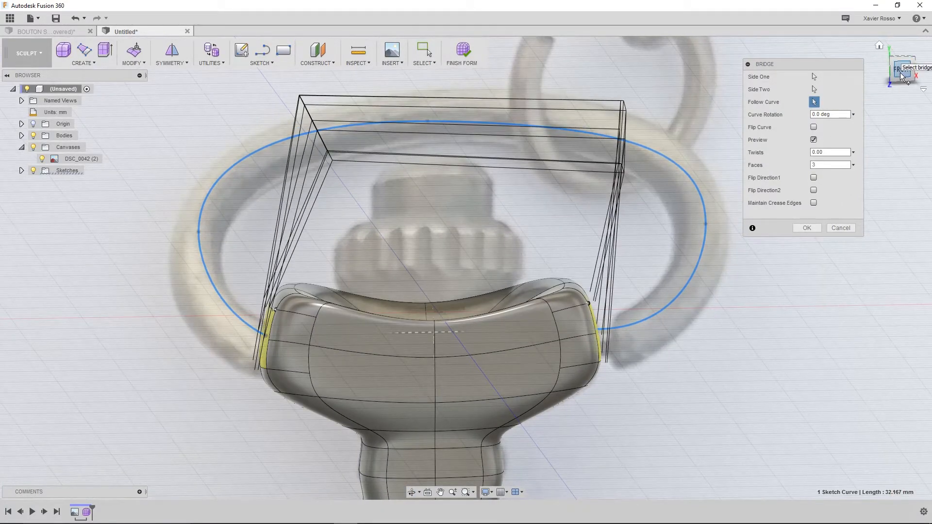
pyautogui.click(903, 72)
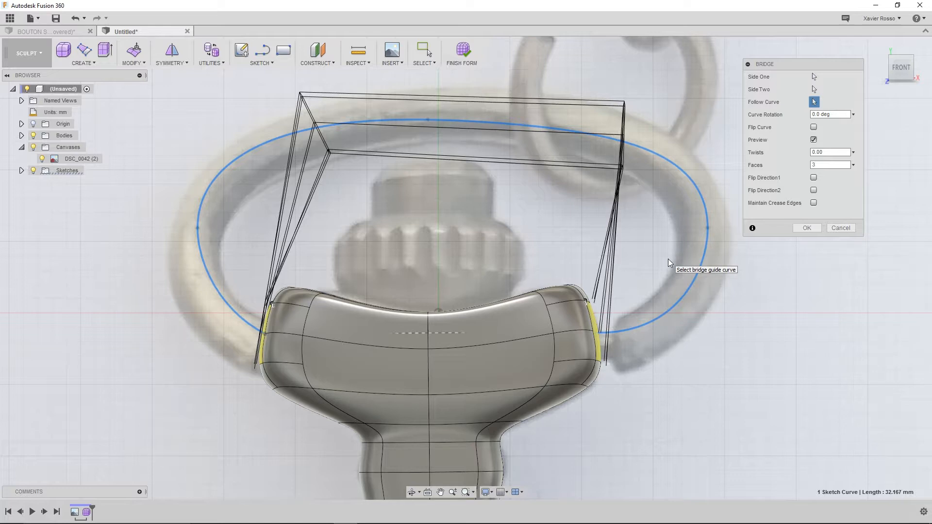
# Set the number of bridge faces to 16.
pyautogui.doubleClick(818, 165)
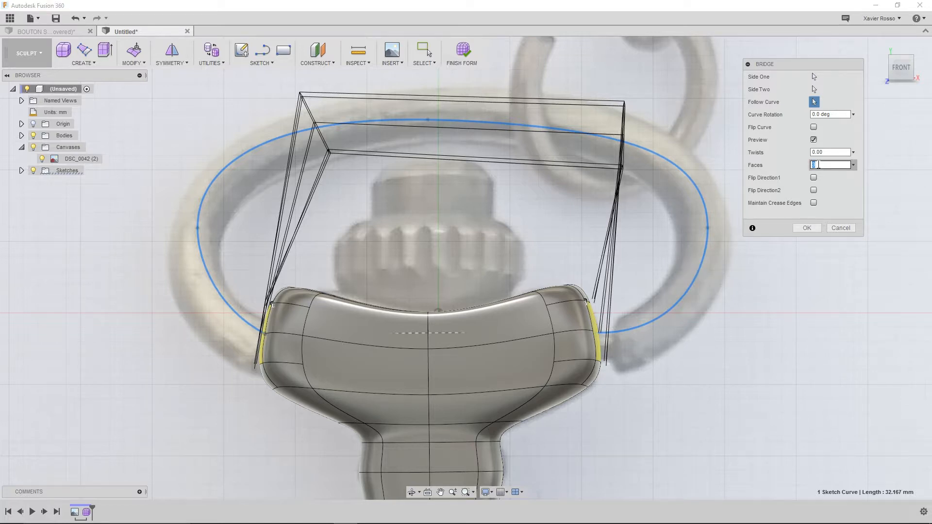
pyautogui.write('16')
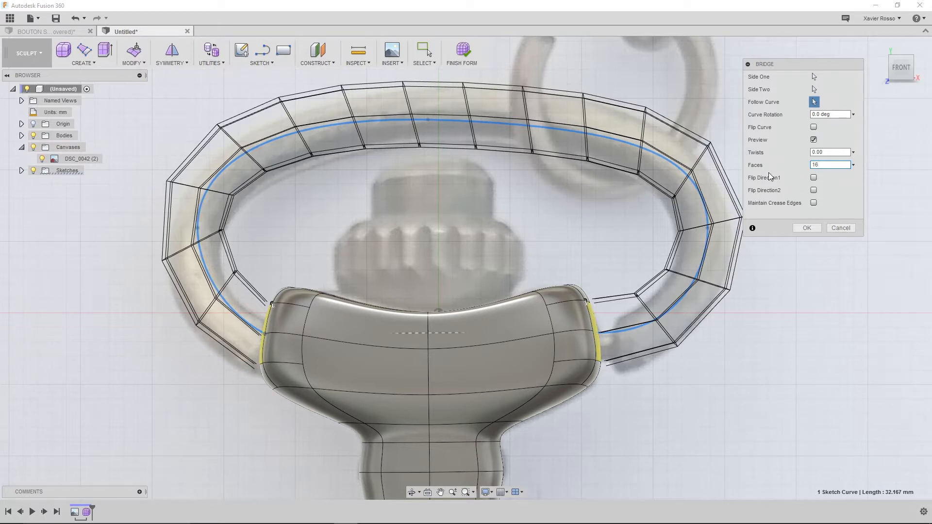
pyautogui.keyDown('shift'); pyautogui.moveTo(654, 284); pyautogui.dragTo(603, 291, button='middle'); pyautogui.keyUp('shift')
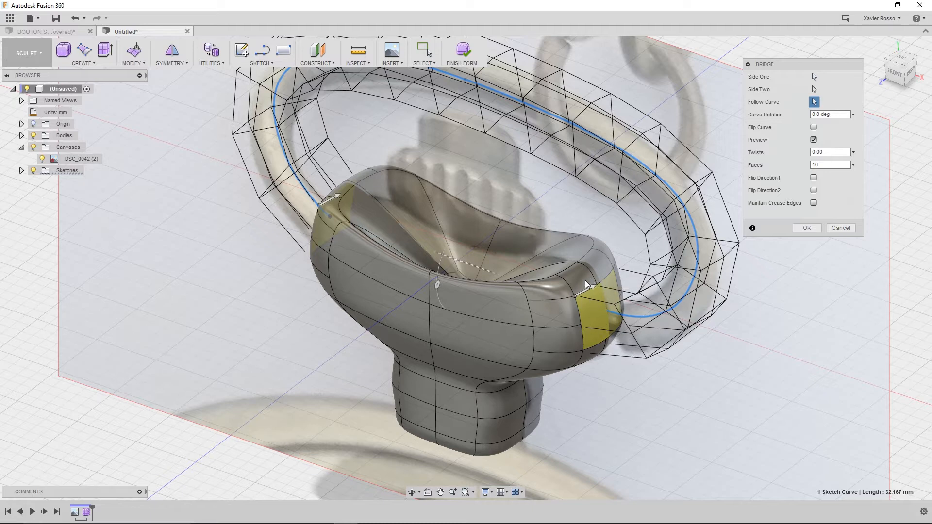
# Compare the bridge preview with Flip Direction1 on and off, leaving the option disabled.
pyautogui.click(813, 178)
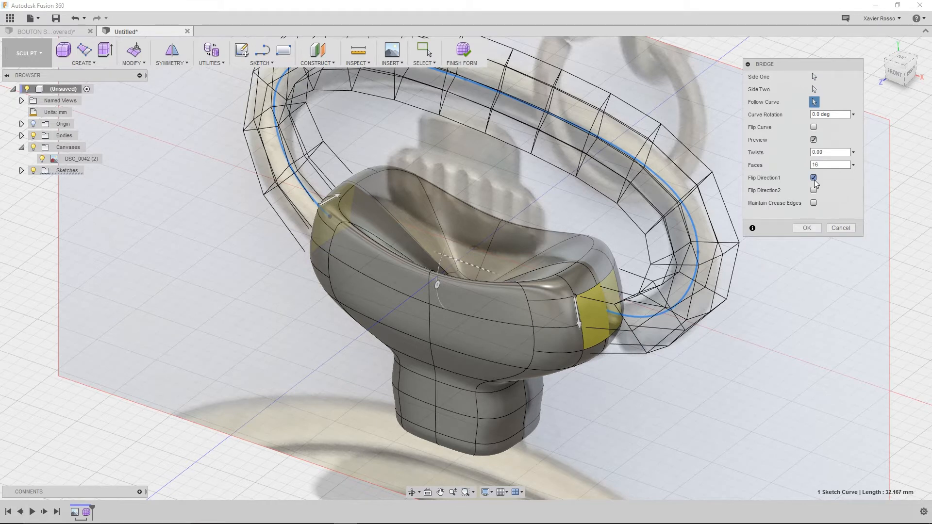
pyautogui.click(814, 178)
pyautogui.click(814, 178)
pyautogui.keyDown('shift'); pyautogui.moveTo(678, 238); pyautogui.dragTo(602, 297, button='middle'); pyautogui.keyUp('shift')
pyautogui.keyDown('shift'); pyautogui.moveTo(522, 173); pyautogui.dragTo(522, 225, button='middle'); pyautogui.keyUp('shift')
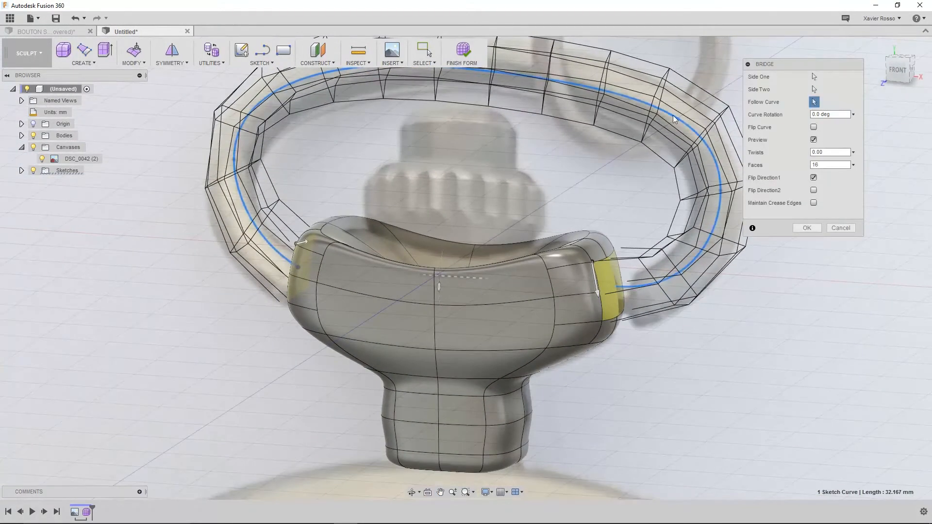
pyautogui.click(814, 177)
# Create the bridge and compare the ring with the reference photo from the front.
pyautogui.moveTo(644, 253)
pyautogui.keyDown('shift'); pyautogui.mouseDown(button='middle')
pyautogui.moveTo(580, 238)
pyautogui.moveTo(635, 241)
pyautogui.mouseUp(button='middle'); pyautogui.keyUp('shift')
pyautogui.click(811, 231)
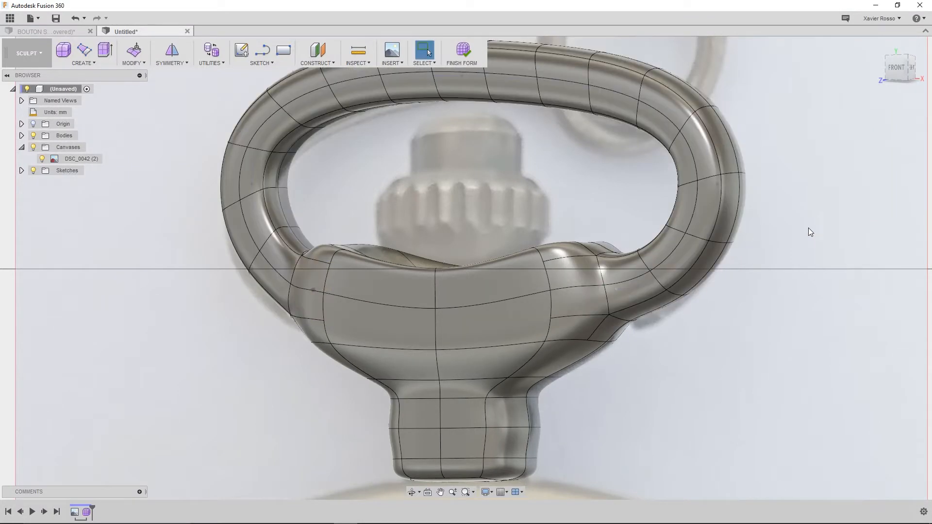
pyautogui.scroll(-3, 538, 315)
pyautogui.click(899, 67)
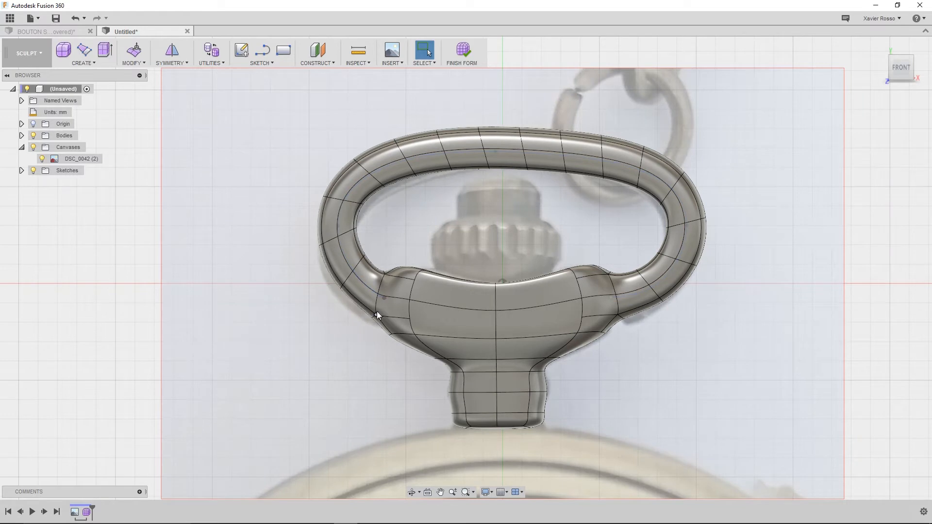
pyautogui.keyDown('shift'); pyautogui.moveTo(505, 252); pyautogui.dragTo(489, 266, button='middle'); pyautogui.keyUp('shift')
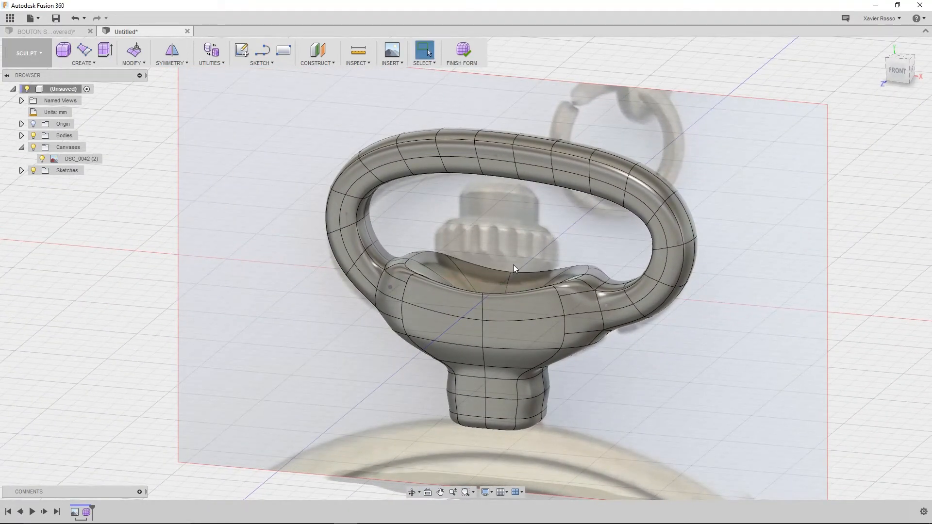
pyautogui.scroll(3, 514, 264)
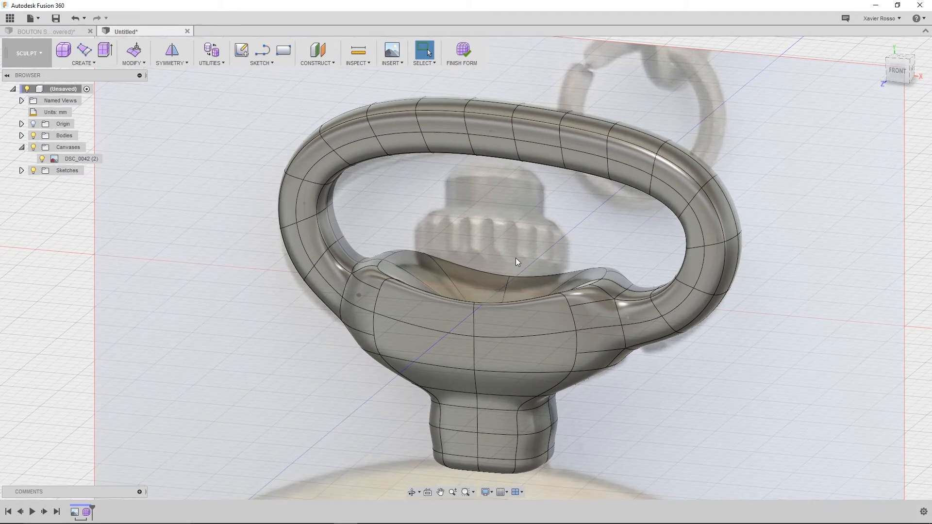
# Delete all the bridged ring's faces section by section, keeping only the head and neck with their open side ends.
pyautogui.moveTo(634, 301); pyautogui.dragTo(689, 272, button='middle')
pyautogui.moveTo(847, 121); pyautogui.dragTo(683, 335)
pyautogui.press('Delete')
pyautogui.moveTo(722, 66); pyautogui.dragTo(429, 153)
pyautogui.press('Delete')
pyautogui.moveTo(244, 152); pyautogui.dragTo(366, 226)
pyautogui.press('Delete')
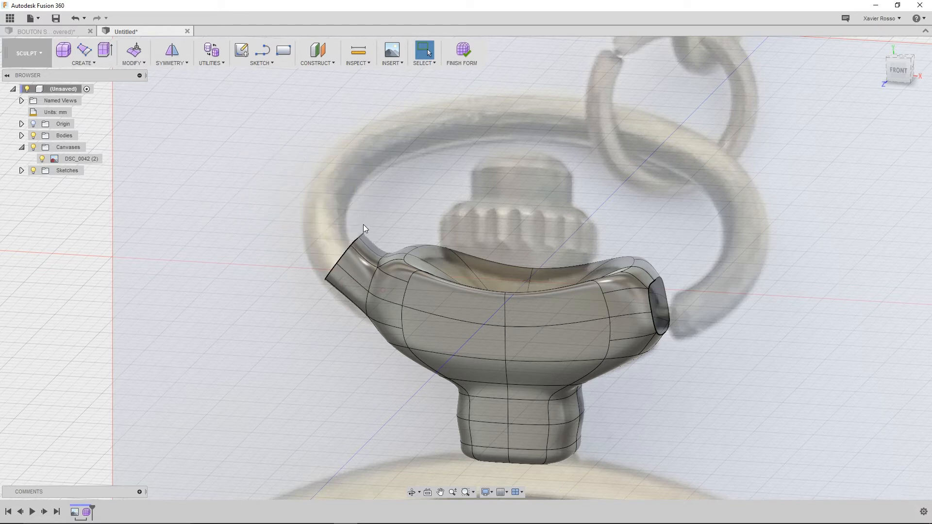
pyautogui.keyDown('shift'); pyautogui.moveTo(398, 270); pyautogui.dragTo(405, 266, button='middle'); pyautogui.keyUp('shift')
pyautogui.moveTo(362, 206); pyautogui.dragTo(287, 313)
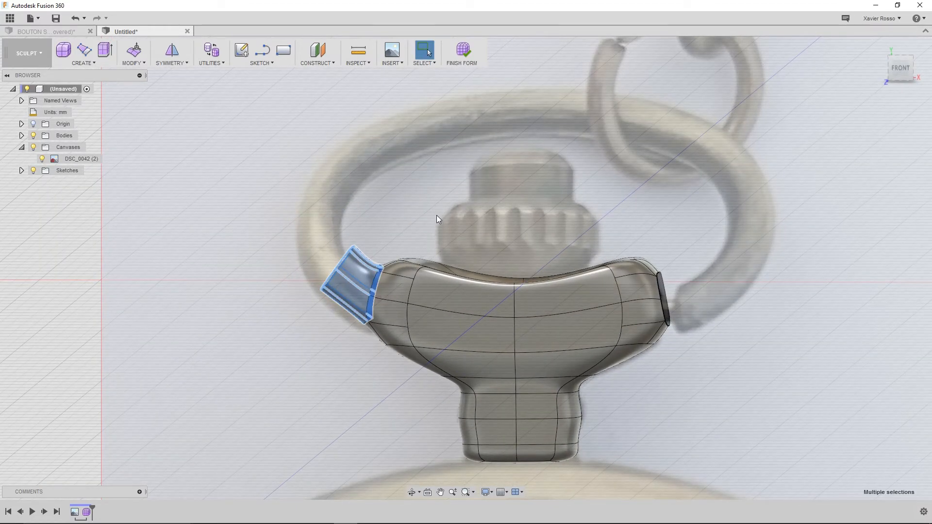
pyautogui.press('Delete')
# Close the openings on the head's right and left ends with Fill Hole.
pyautogui.keyDown('shift'); pyautogui.moveTo(594, 287); pyautogui.dragTo(536, 321, button='middle'); pyautogui.keyUp('shift')
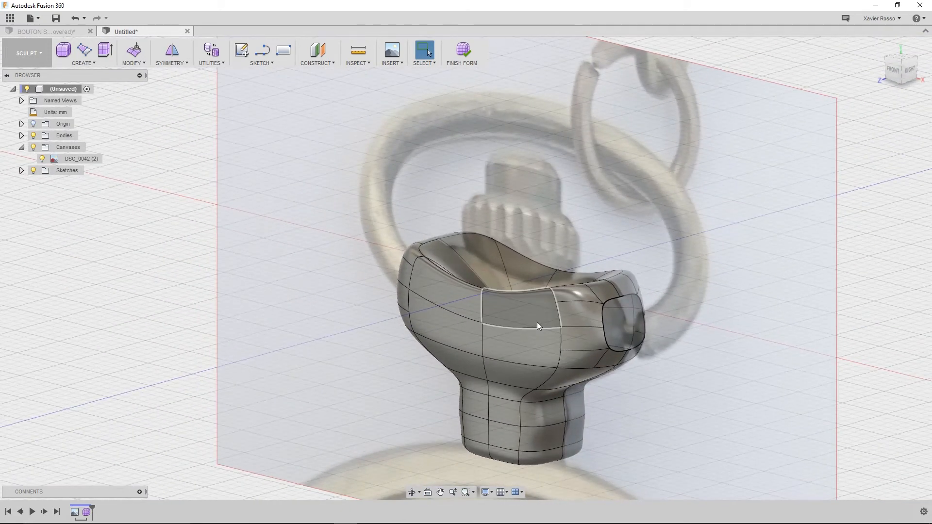
pyautogui.scroll(4, 646, 333)
pyautogui.moveTo(622, 353); pyautogui.dragTo(633, 334, button='middle')
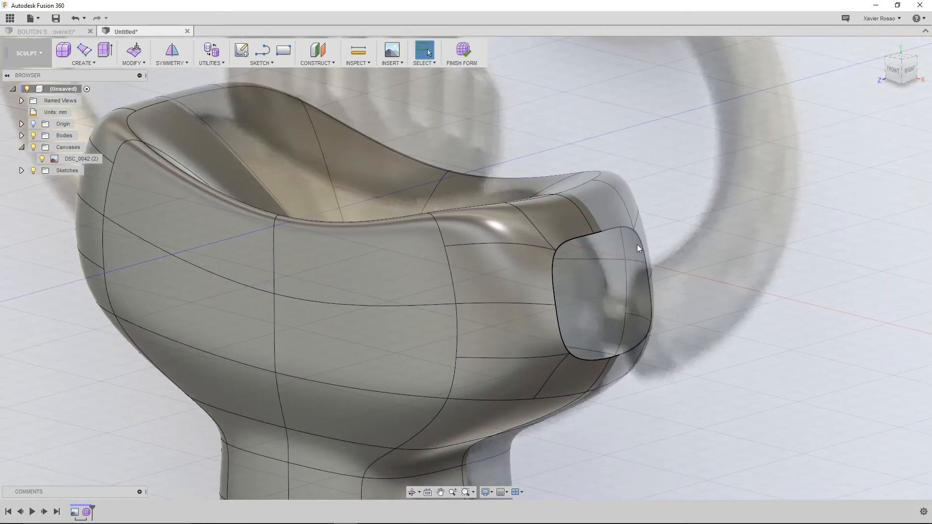
pyautogui.scroll(-2, 591, 291)
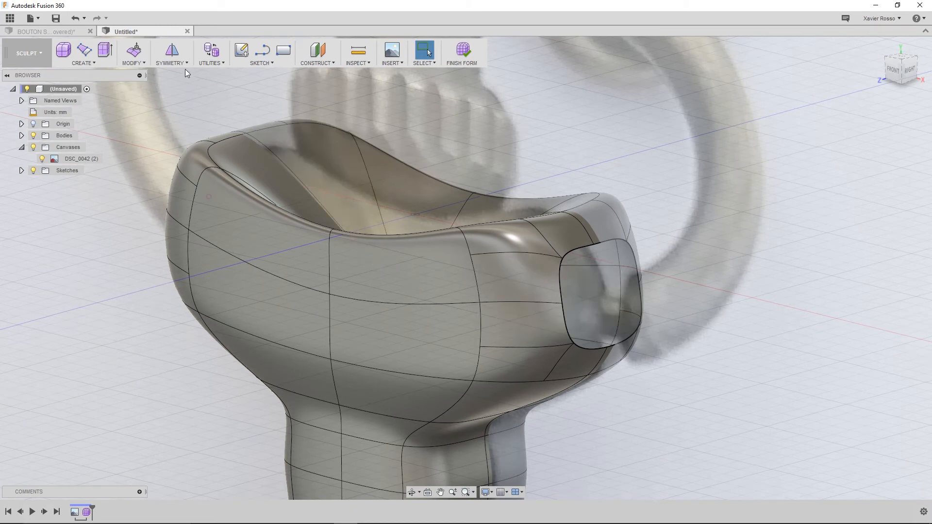
pyautogui.click(140, 64)
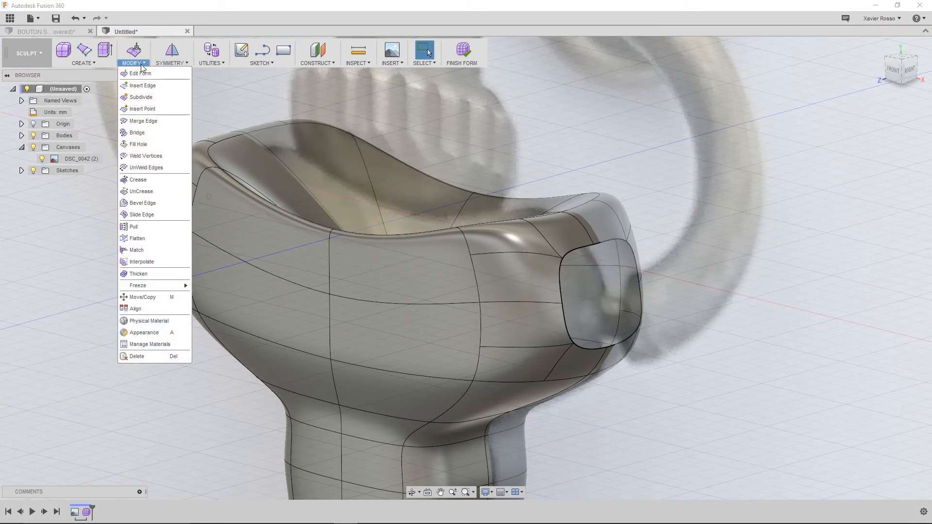
pyautogui.click(134, 145)
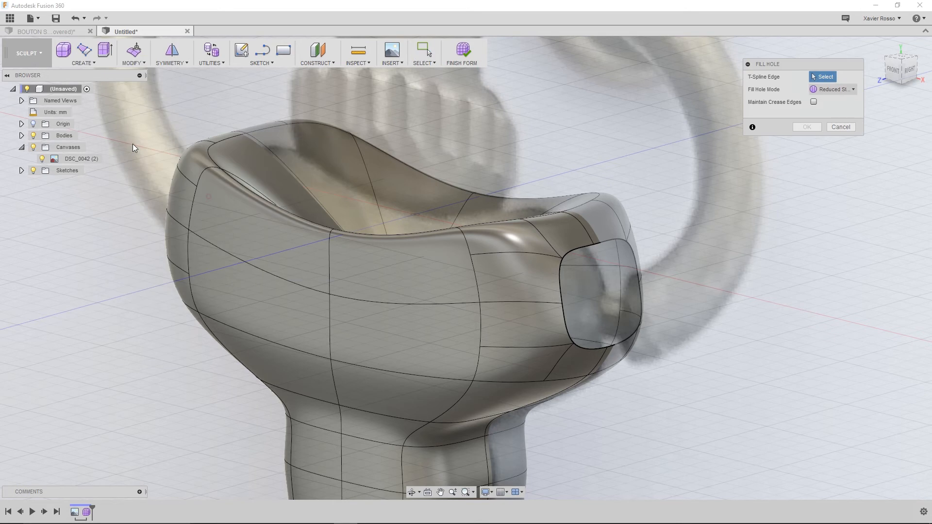
pyautogui.click(578, 246)
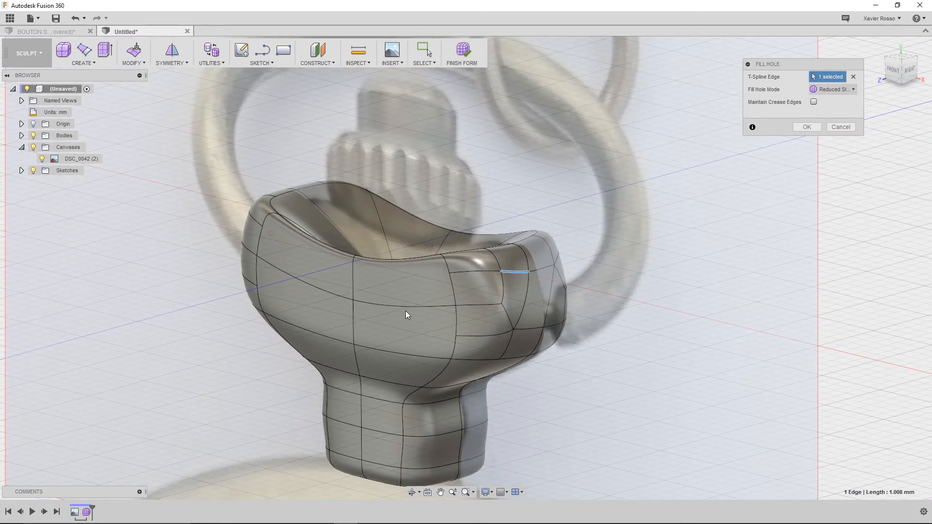
pyautogui.keyDown('shift'); pyautogui.moveTo(406, 314); pyautogui.dragTo(316, 315, button='middle'); pyautogui.keyUp('shift')
pyautogui.click(191, 266)
pyautogui.keyDown('shift'); pyautogui.moveTo(239, 313); pyautogui.dragTo(321, 291, button='middle'); pyautogui.keyUp('shift')
pyautogui.click(806, 128)
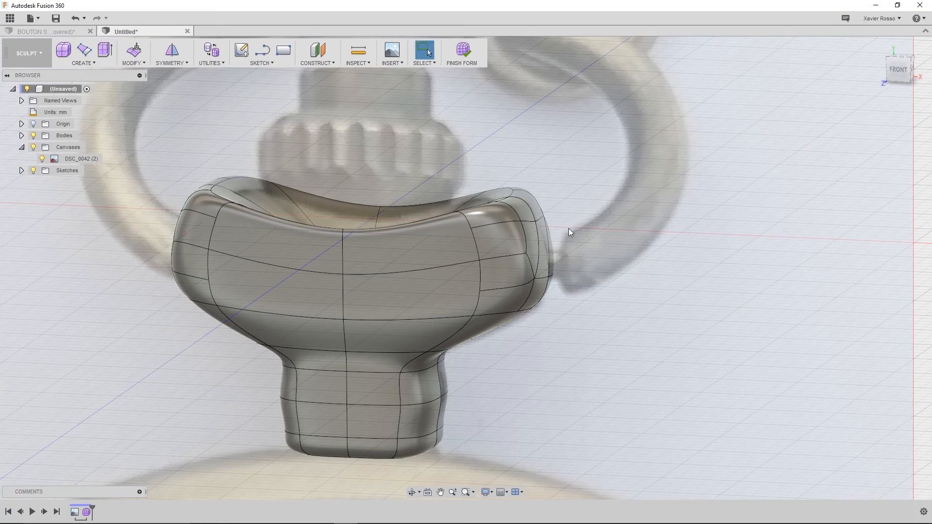